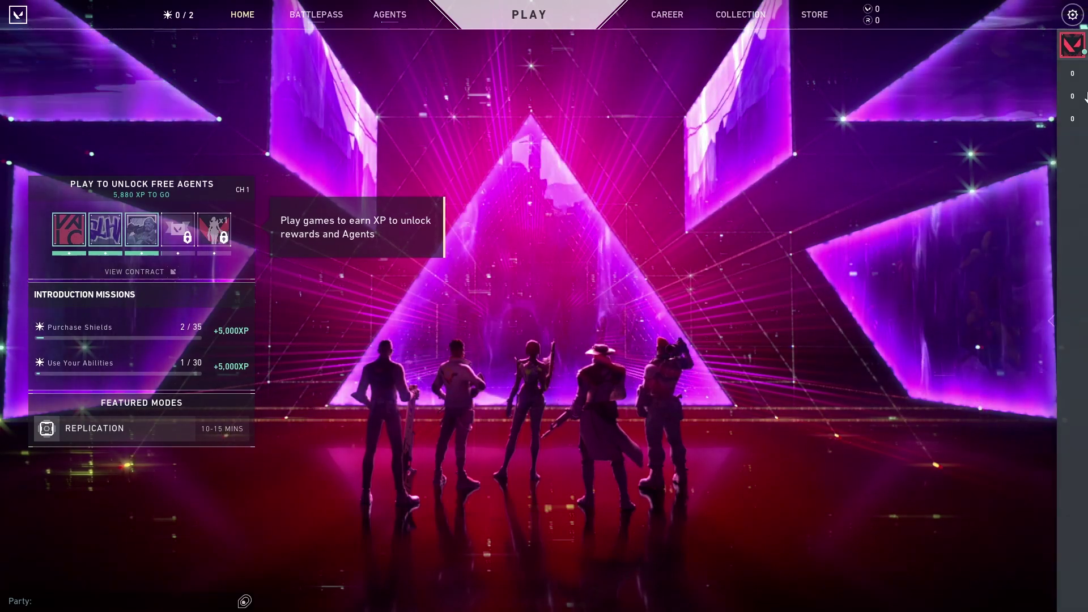
Step: Open VALORANT's Video > General settings and keep NVIDIA Reflex Low Latency at On + Boost
left_click(1071, 14)
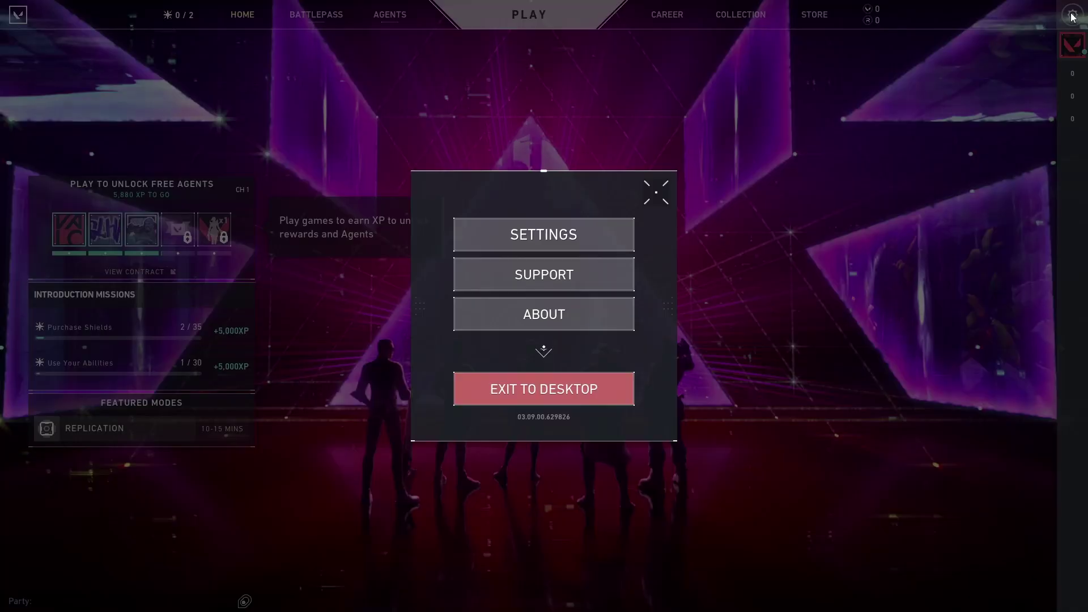
left_click(528, 232)
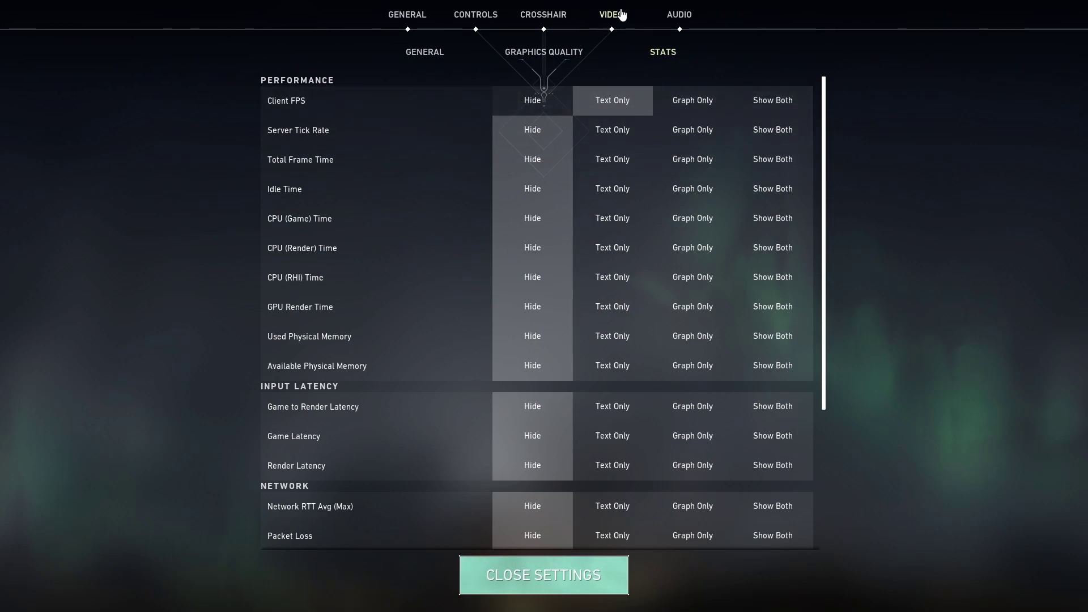
left_click(431, 63)
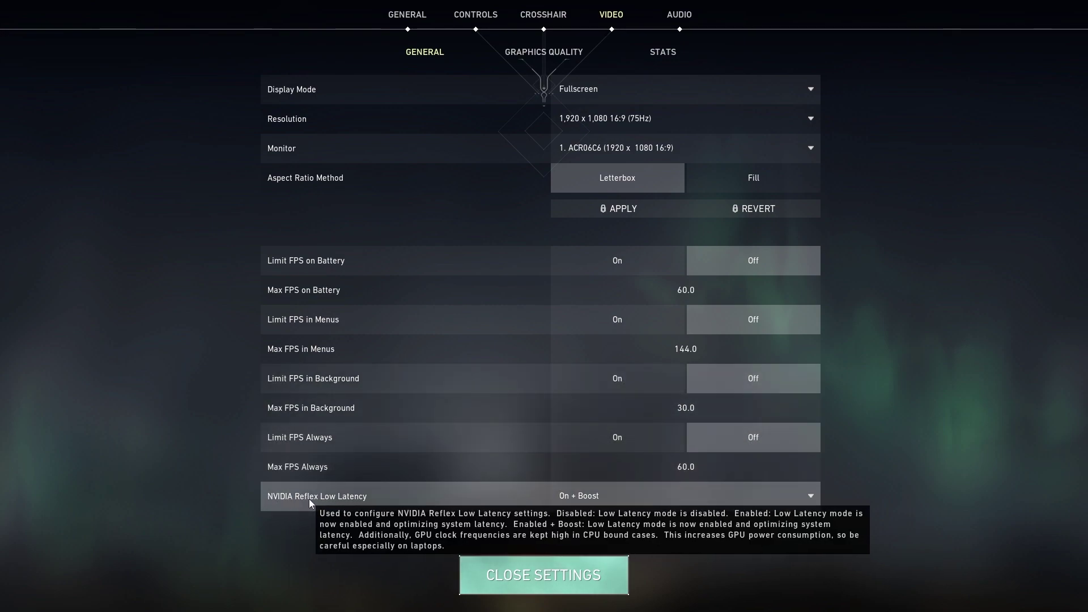
left_click(597, 496)
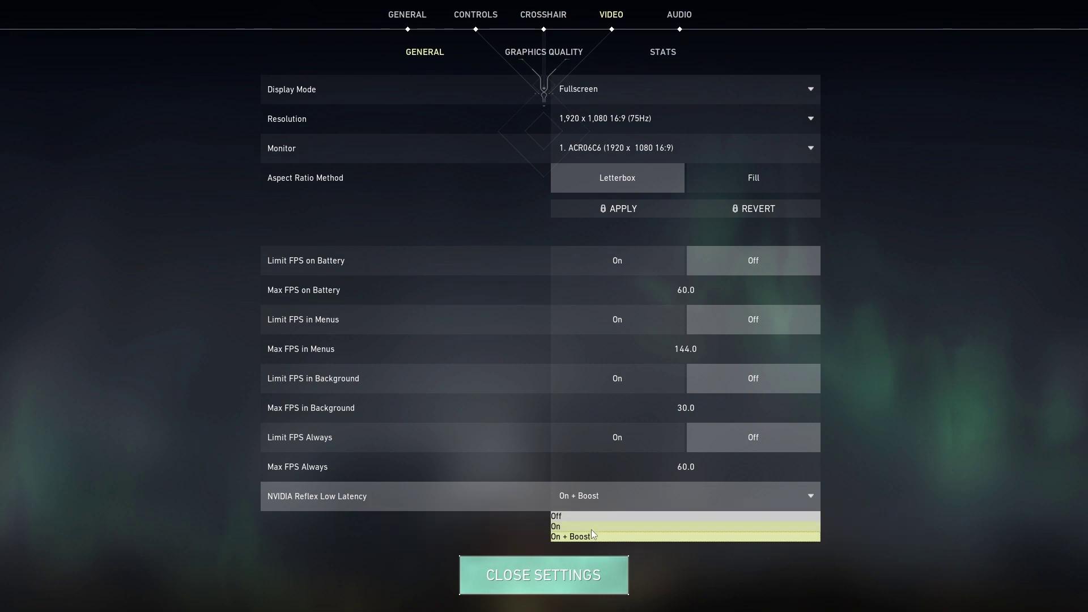
left_click(591, 530)
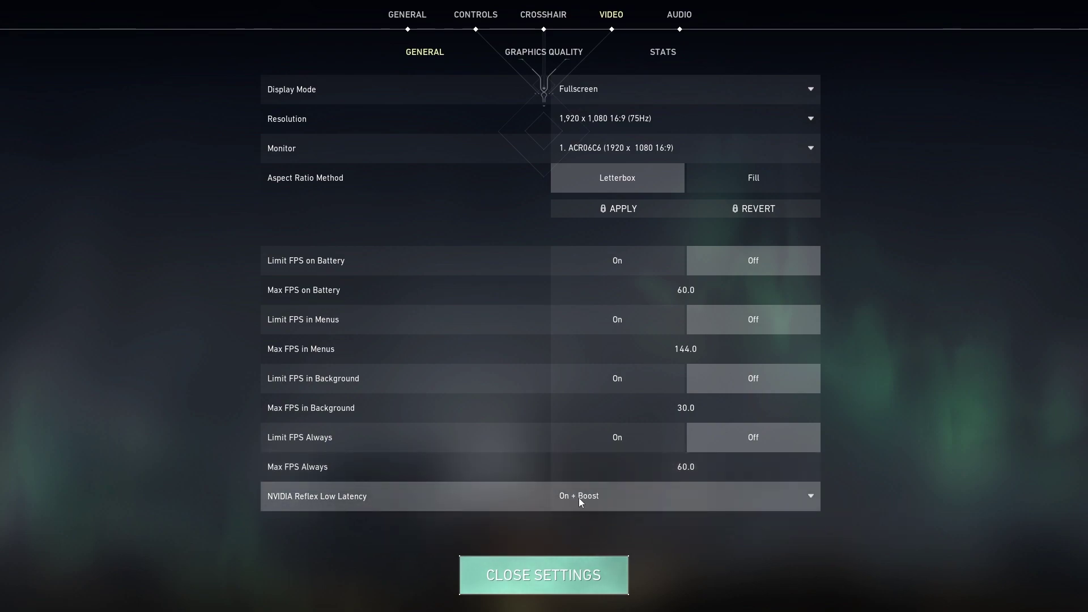
Step: Review the Graphics Quality options, all at Low, Off or None, then show the Video Stats page
left_click(513, 54)
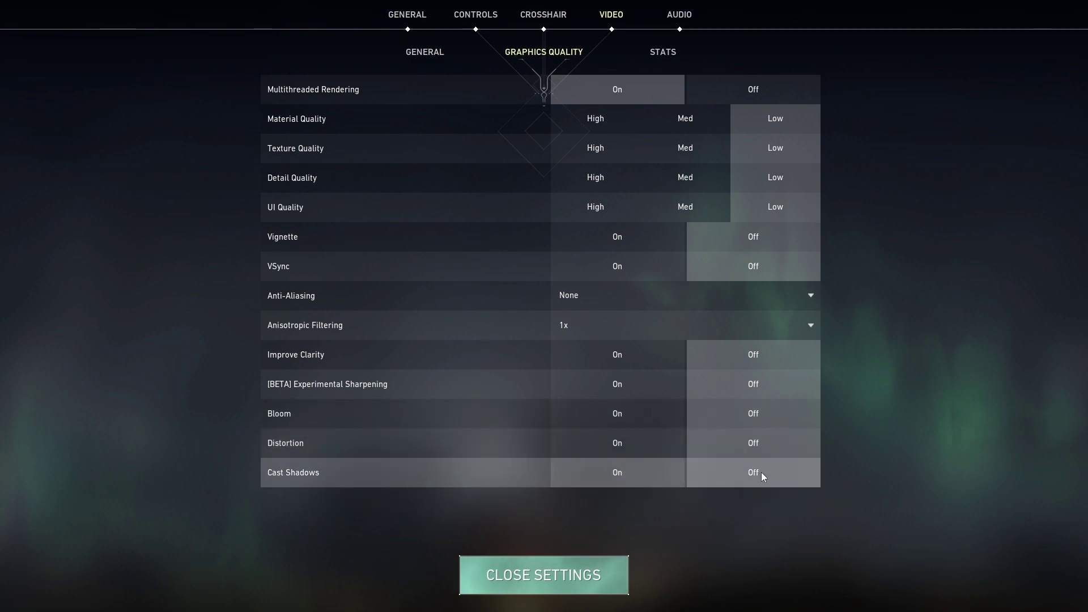
left_click(668, 51)
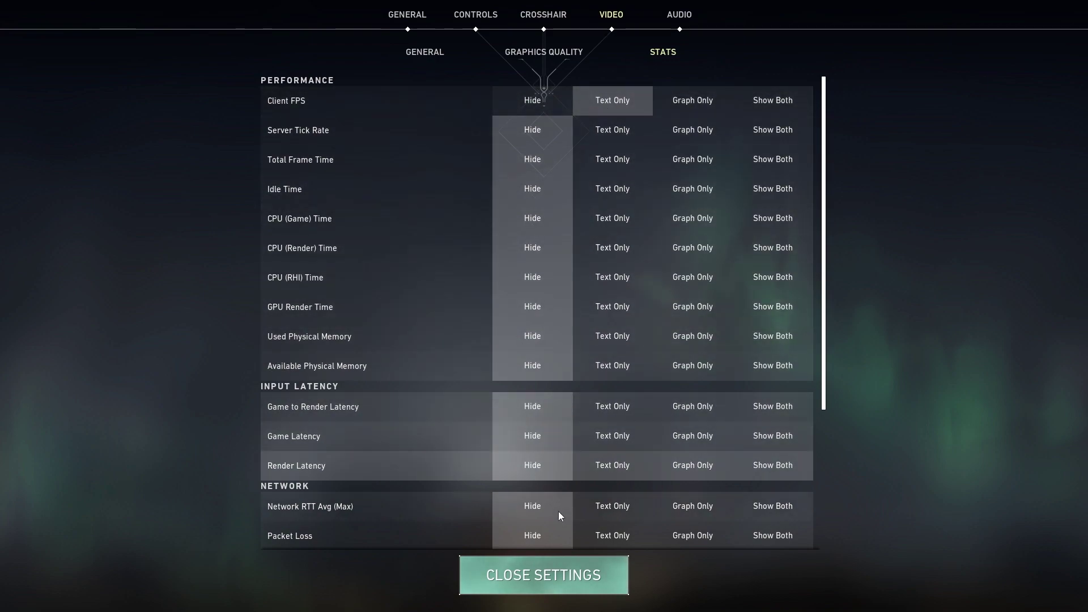
Step: Close VALORANT's settings and choose Exit to Desktop from the gear menu
left_click(549, 578)
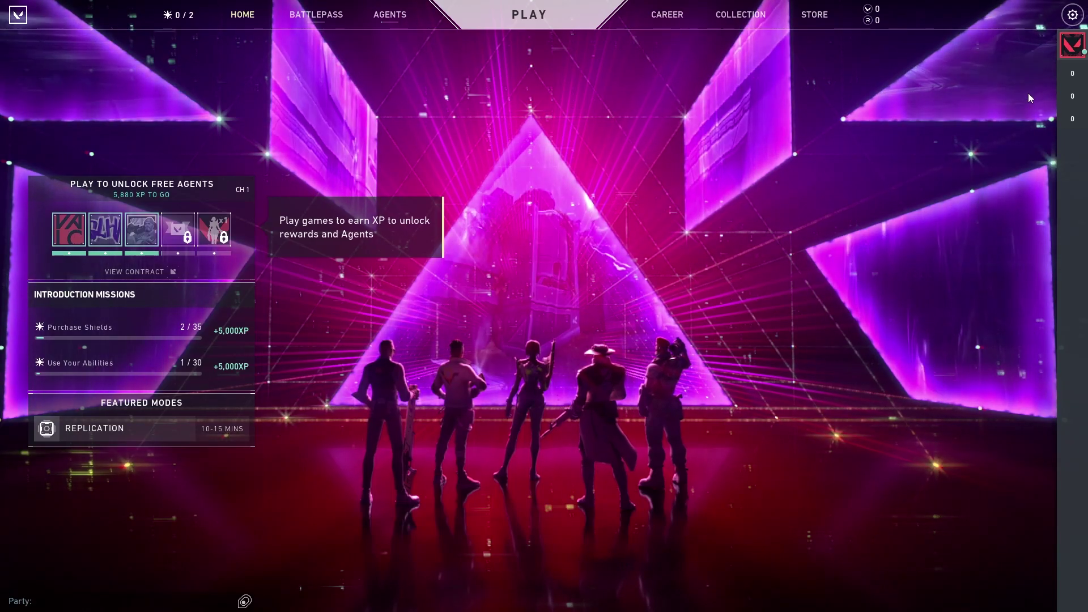
left_click(1076, 13)
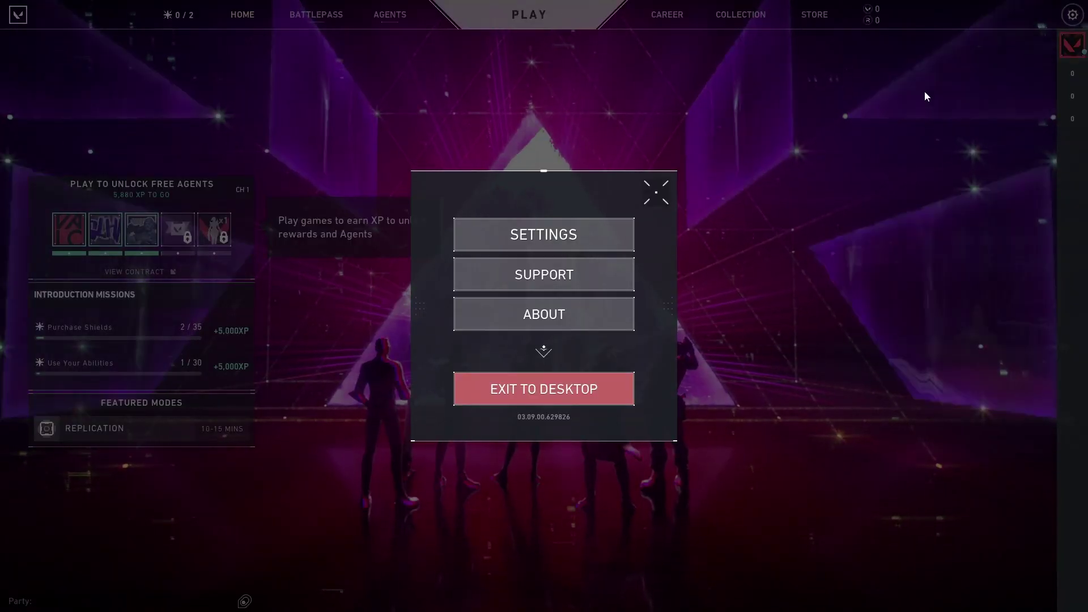
left_click(535, 386)
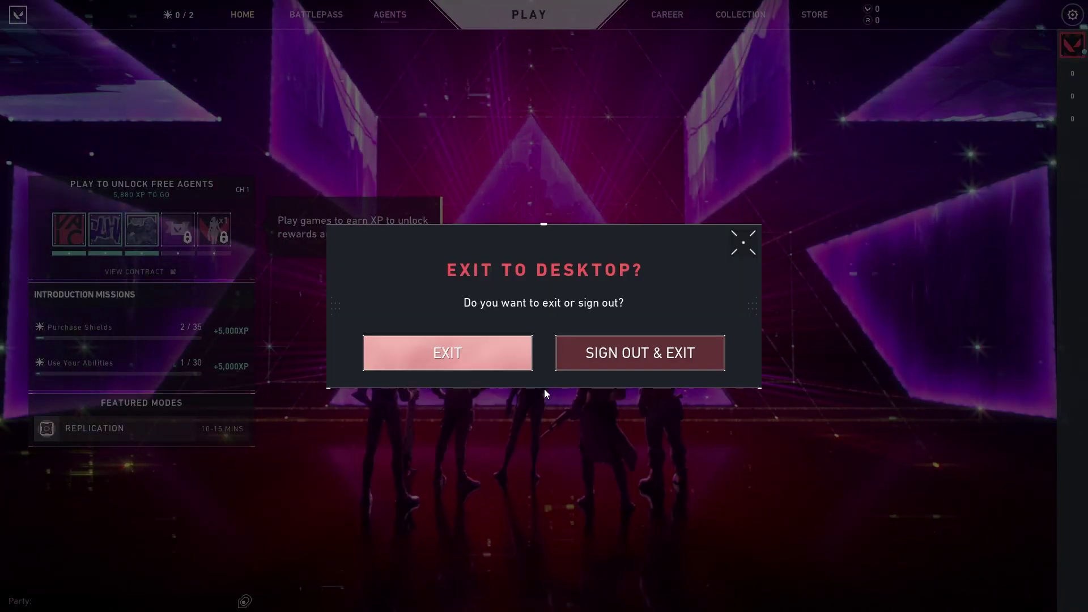
left_click(469, 335)
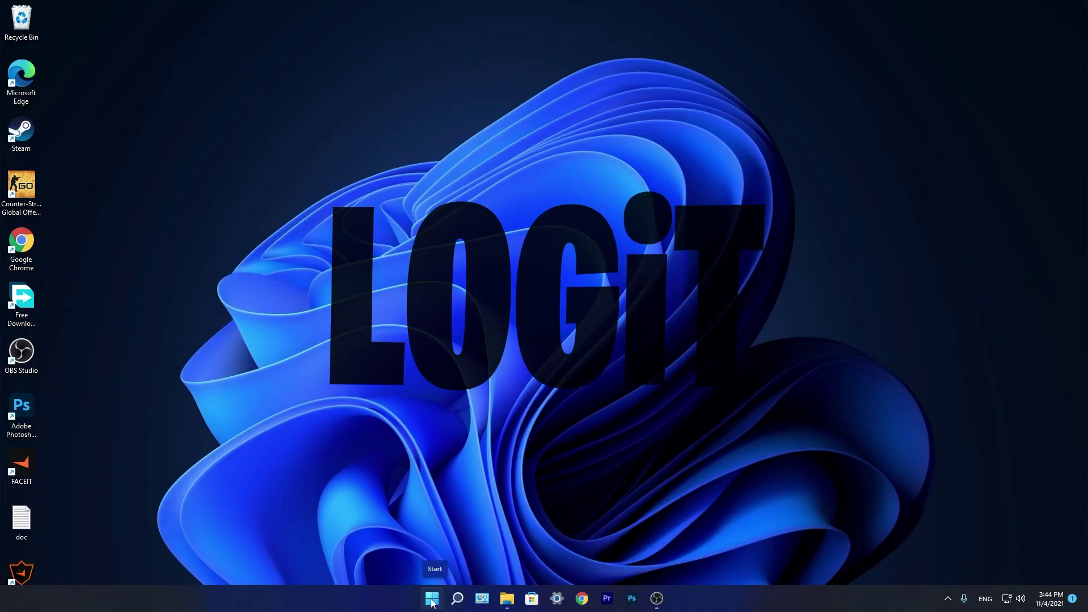
Step: Launch Windows Settings and check that Gaming > Game Mode is On
left_click(431, 600)
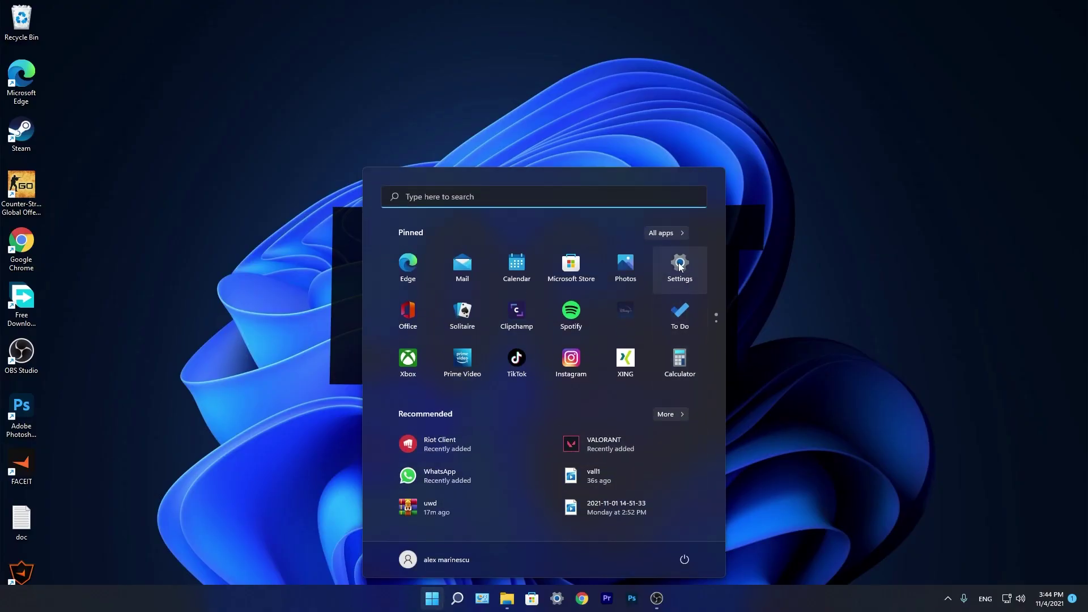
left_click(680, 264)
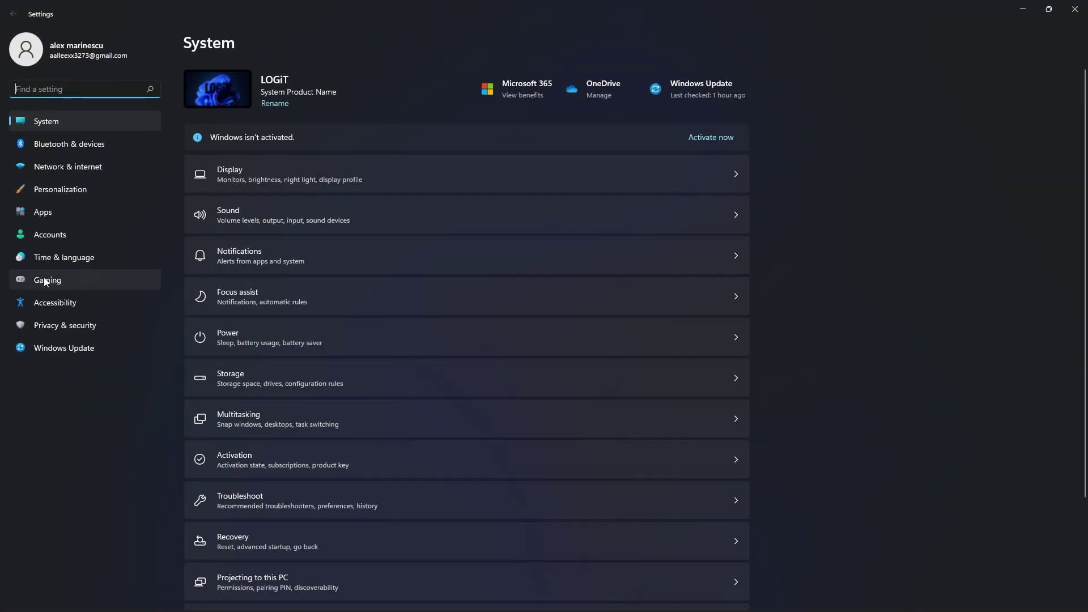
left_click(56, 282)
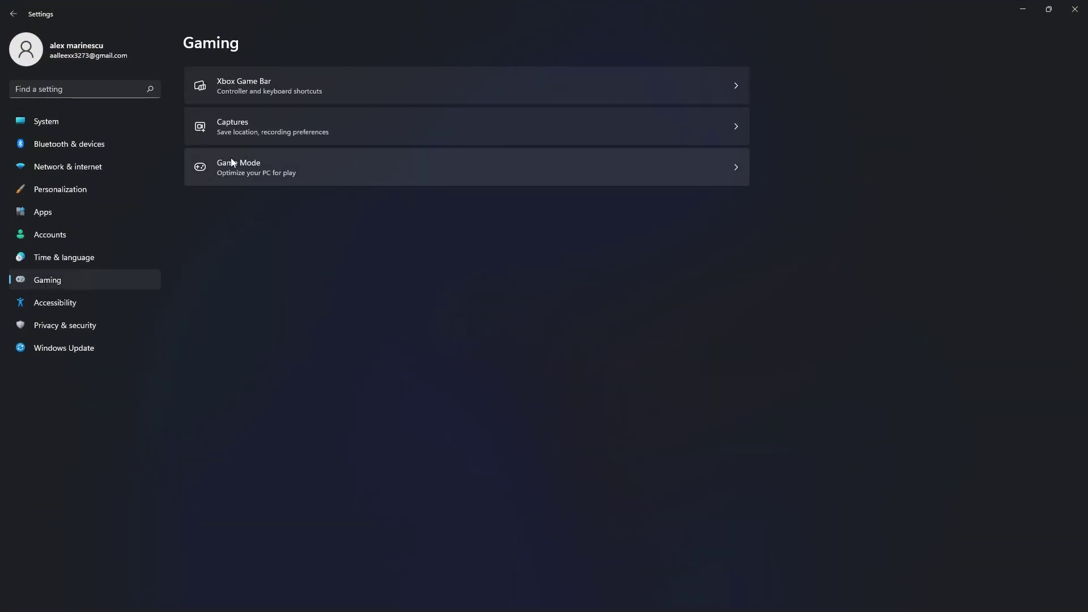
left_click(244, 170)
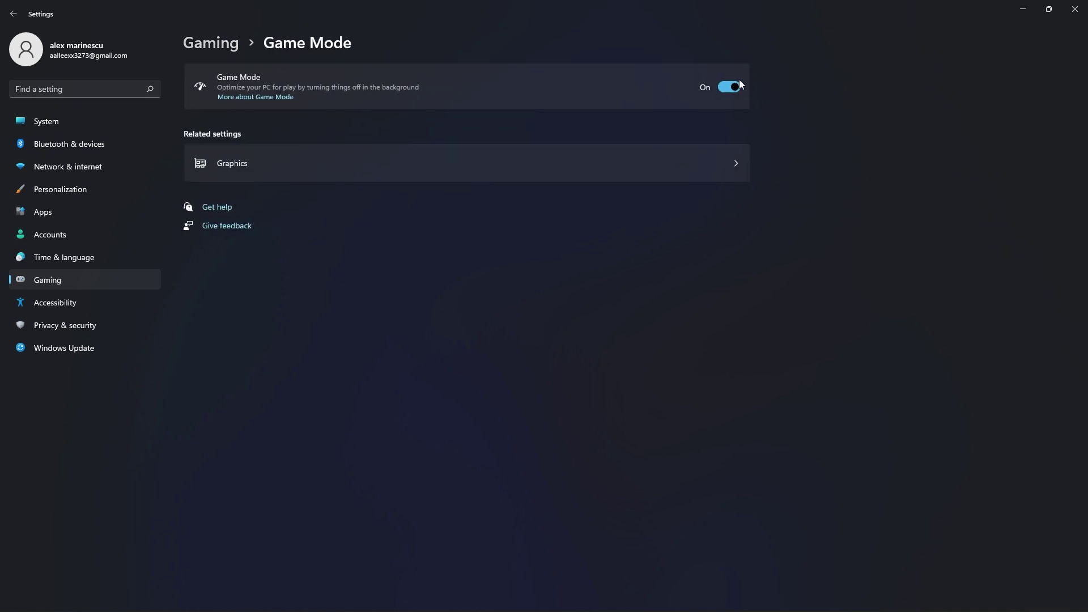
Step: Confirm hardware-accelerated GPU scheduling is On in the default graphics settings, then return to Graphics
left_click(246, 166)
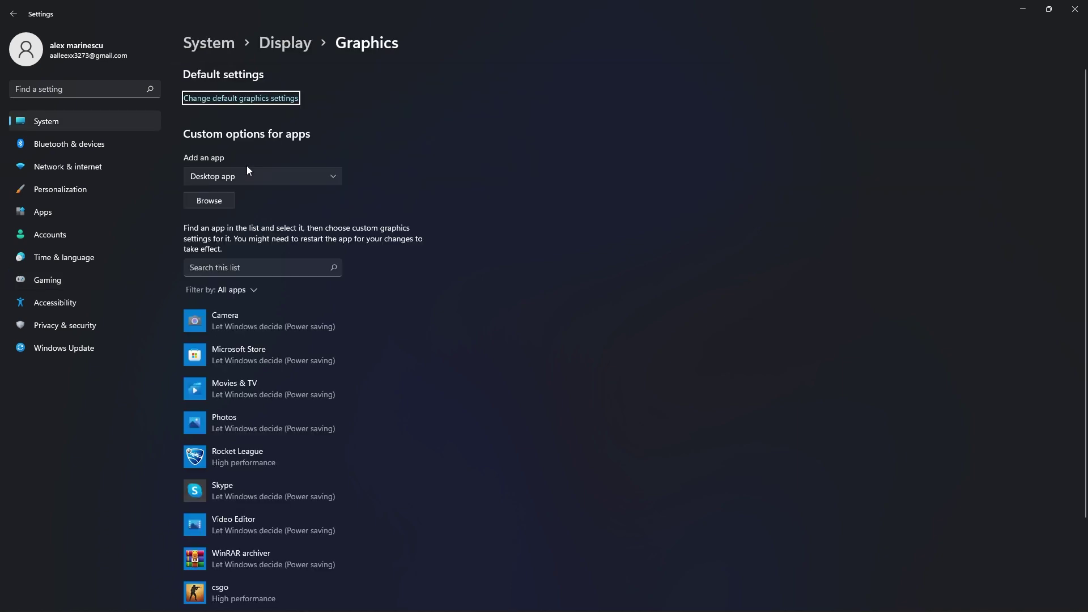
left_click(248, 98)
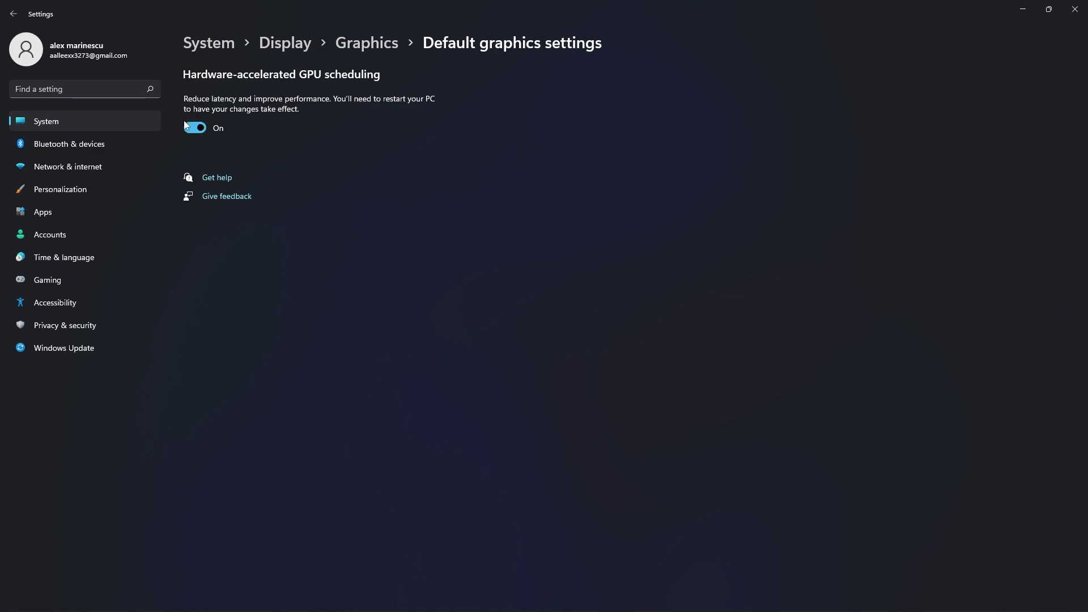
left_click(367, 46)
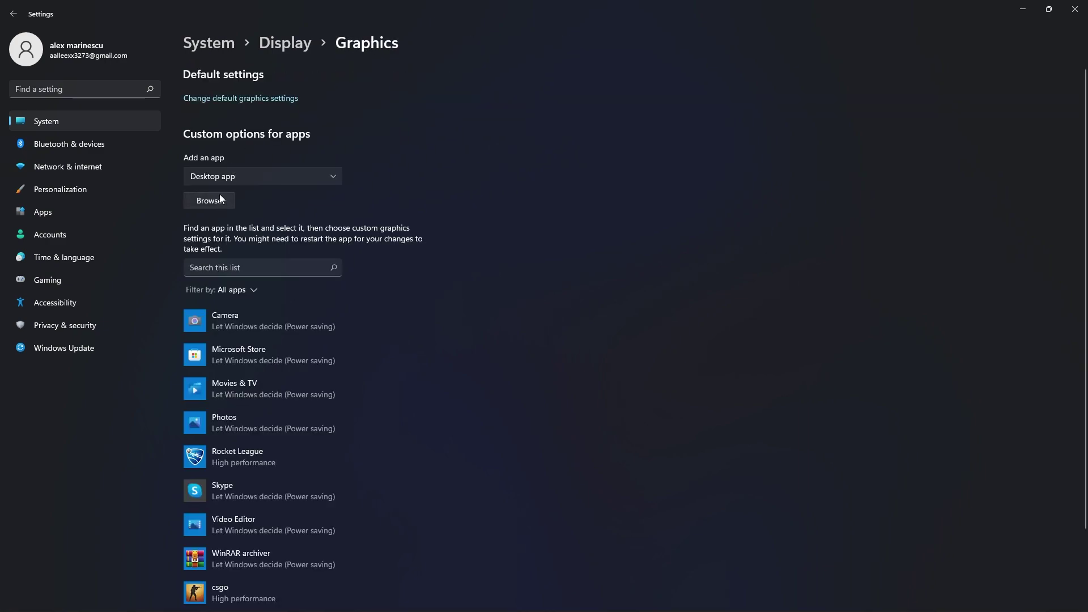
Step: Browse to D:\Riot Games\VALORANT\live\ShooterGame\Binaries\Win64 and select VALORANT-Win64-Shipping
left_click(213, 200)
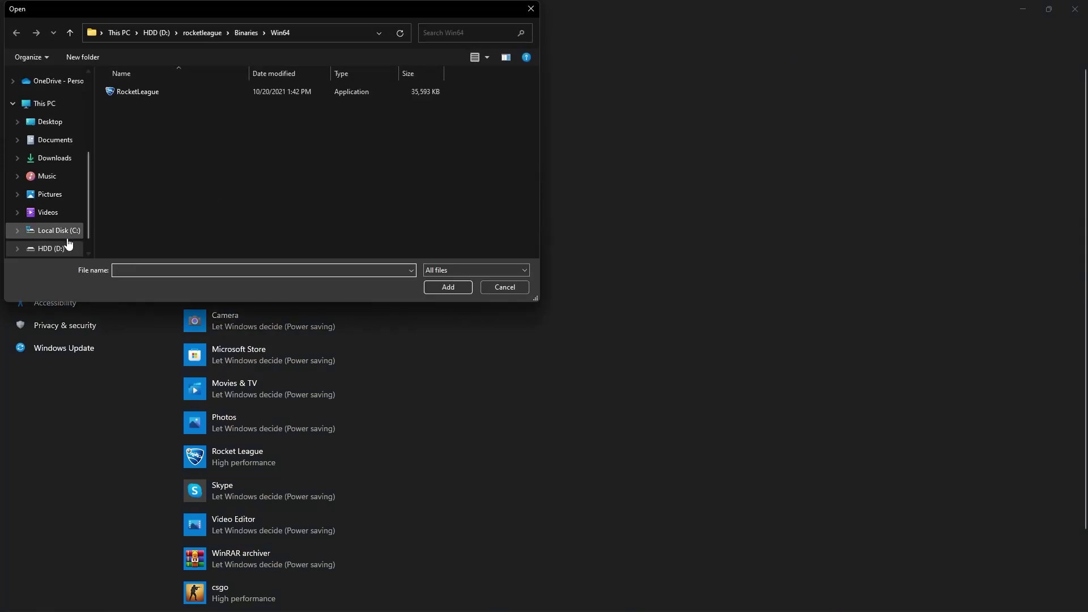
left_click(64, 252)
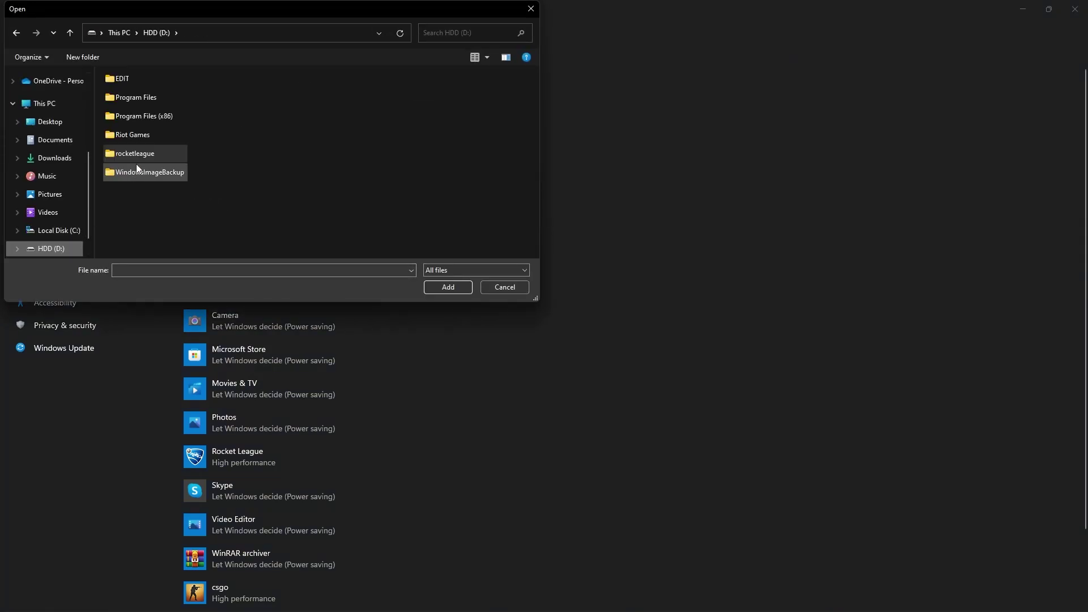
double_click(135, 133)
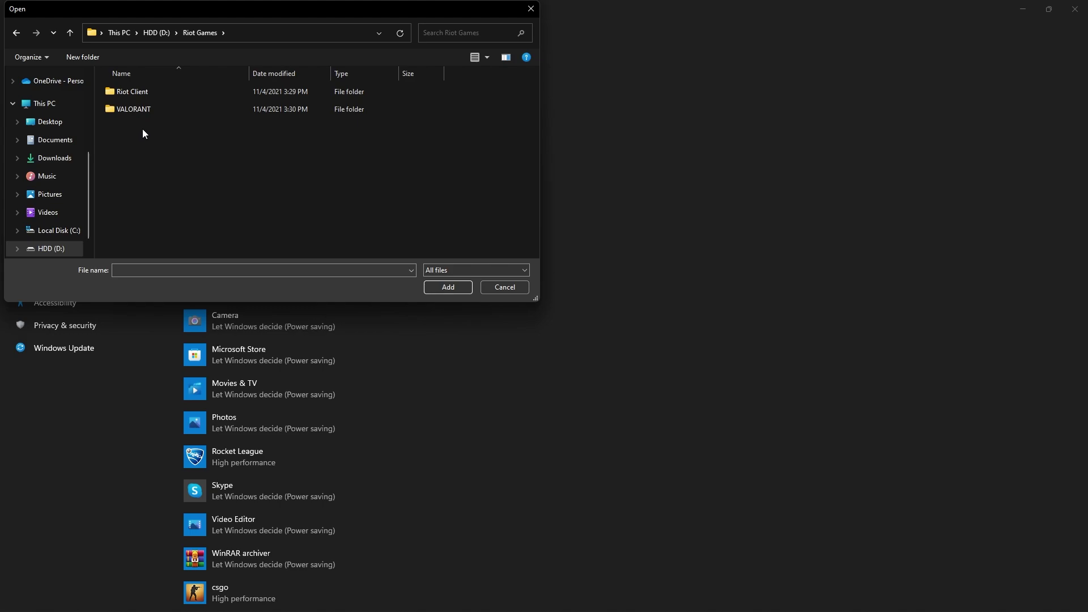
double_click(131, 108)
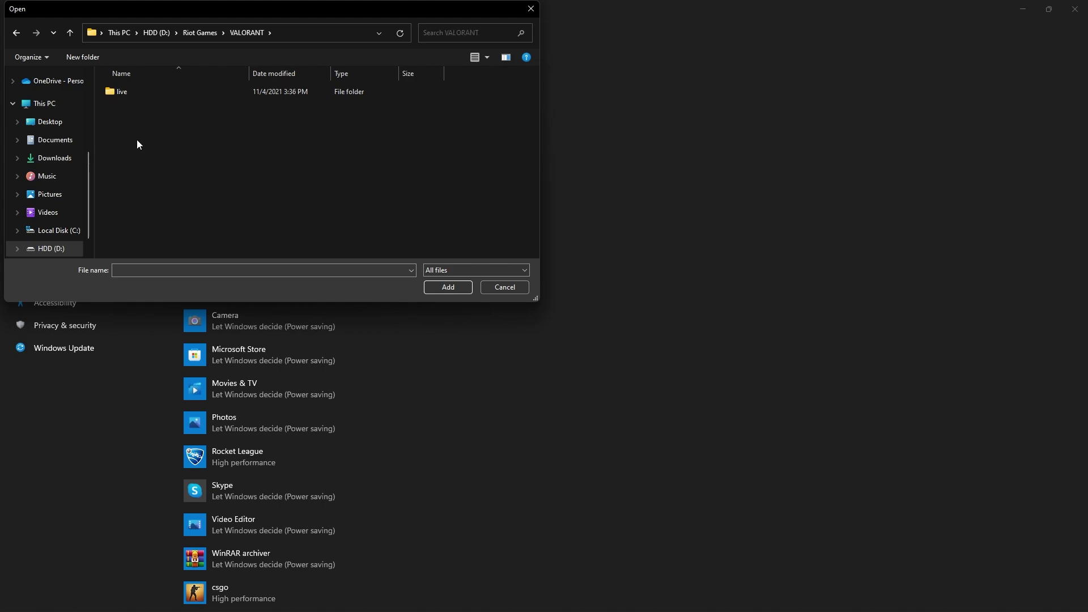
double_click(132, 91)
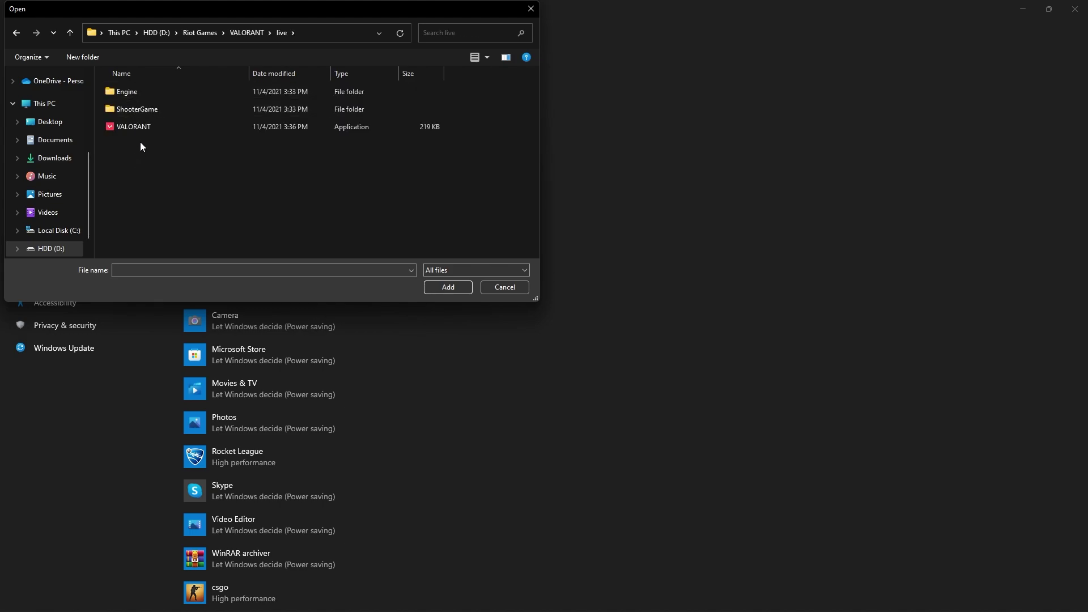
double_click(141, 107)
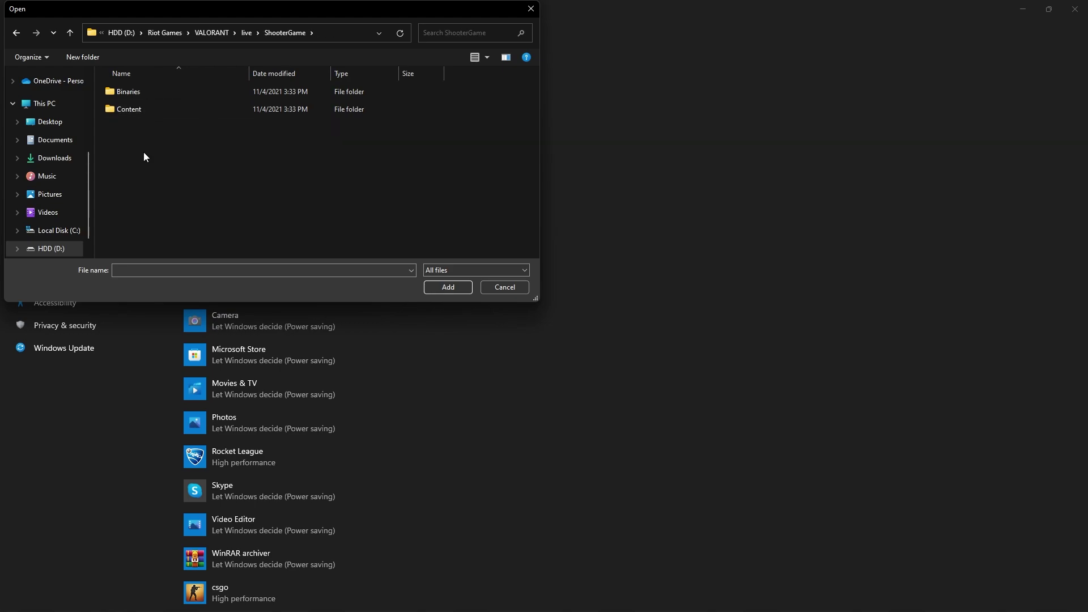
double_click(134, 90)
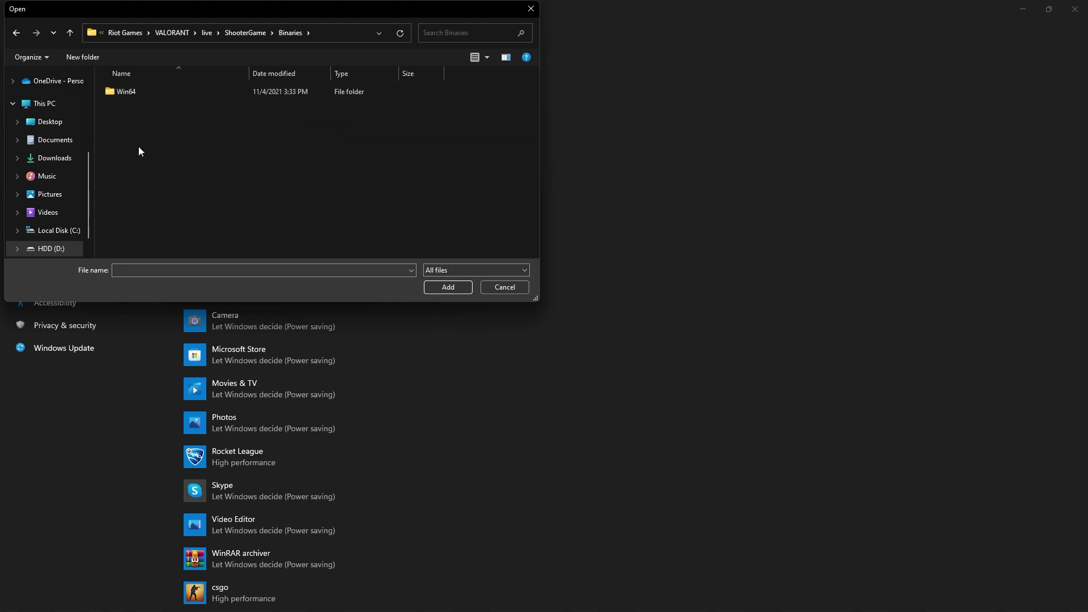
double_click(135, 91)
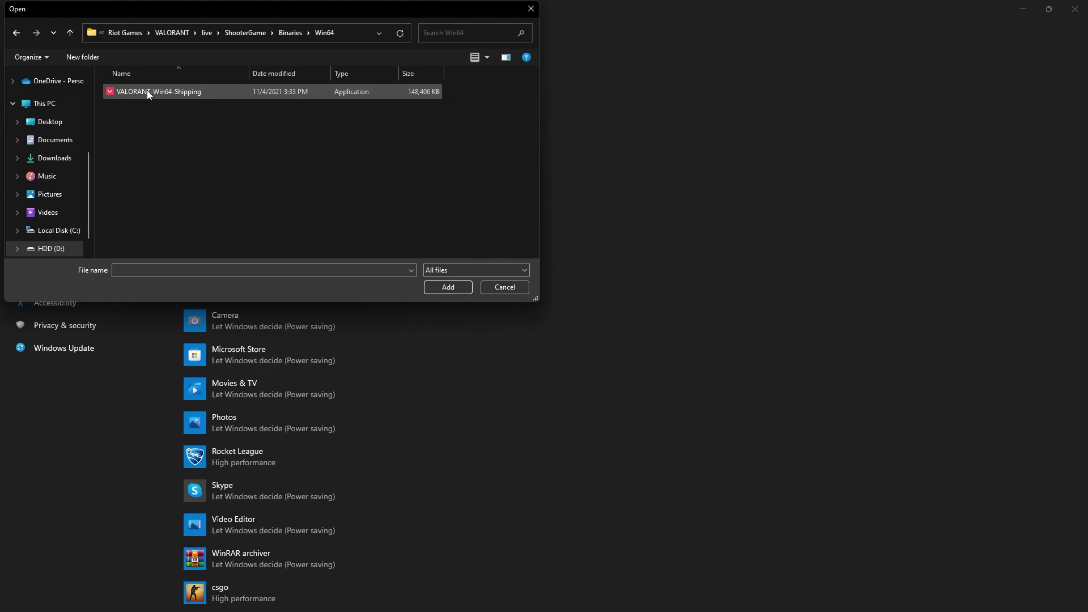
left_click(148, 91)
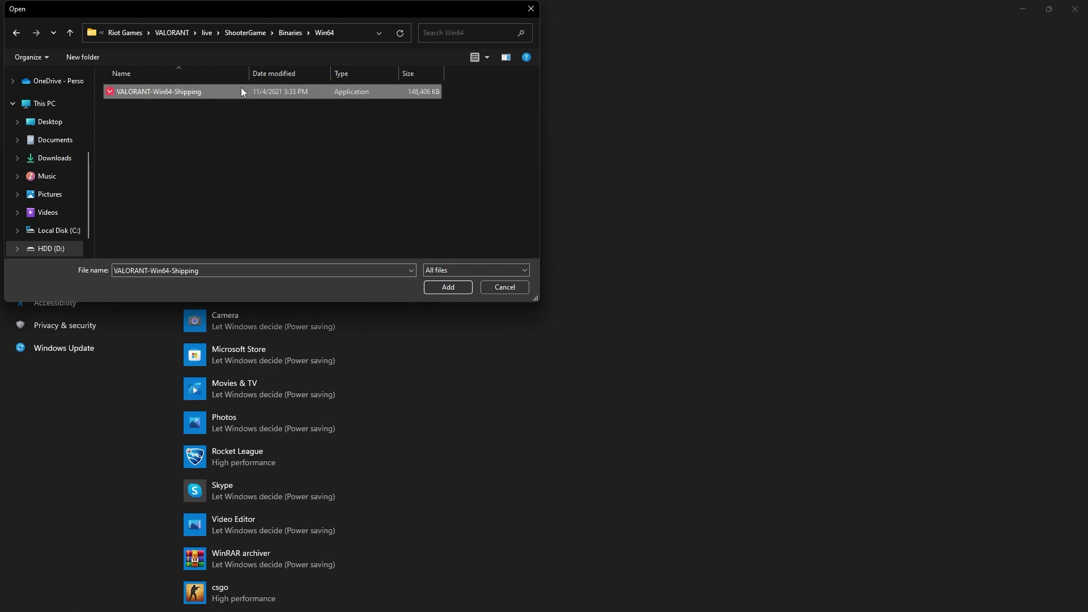
Step: Set the VALORANT executable's high DPI scaling override to Application in its Compatibility properties
right_click(161, 89)
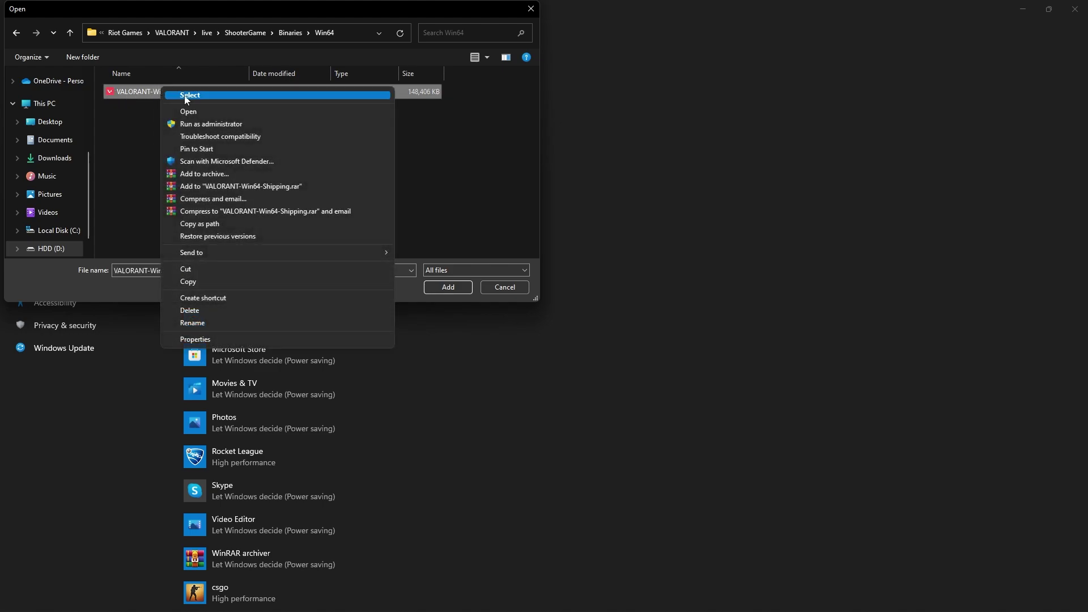
left_click(202, 339)
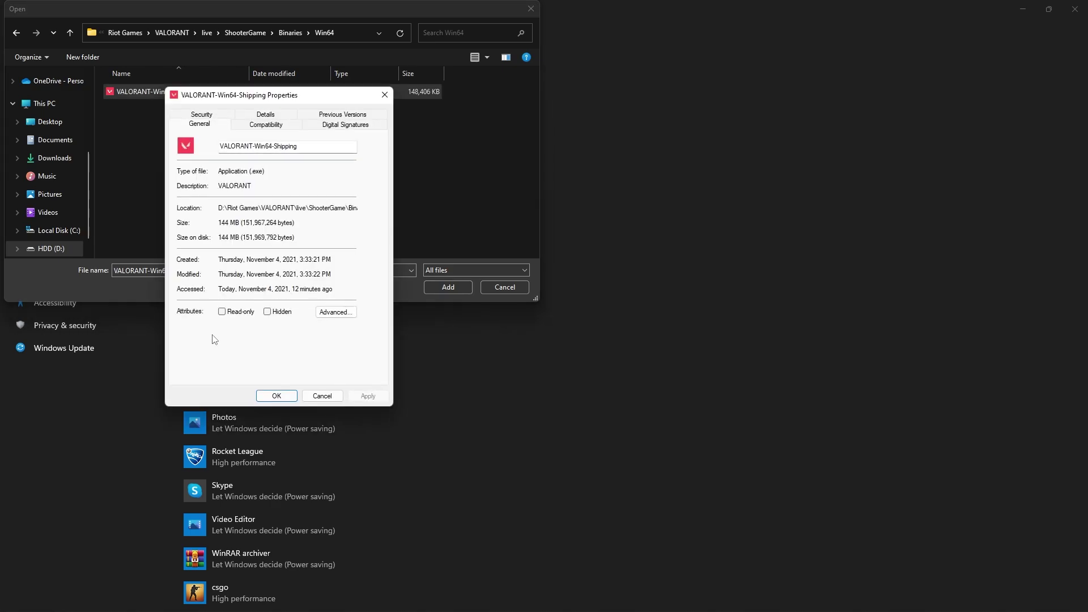
left_click(267, 126)
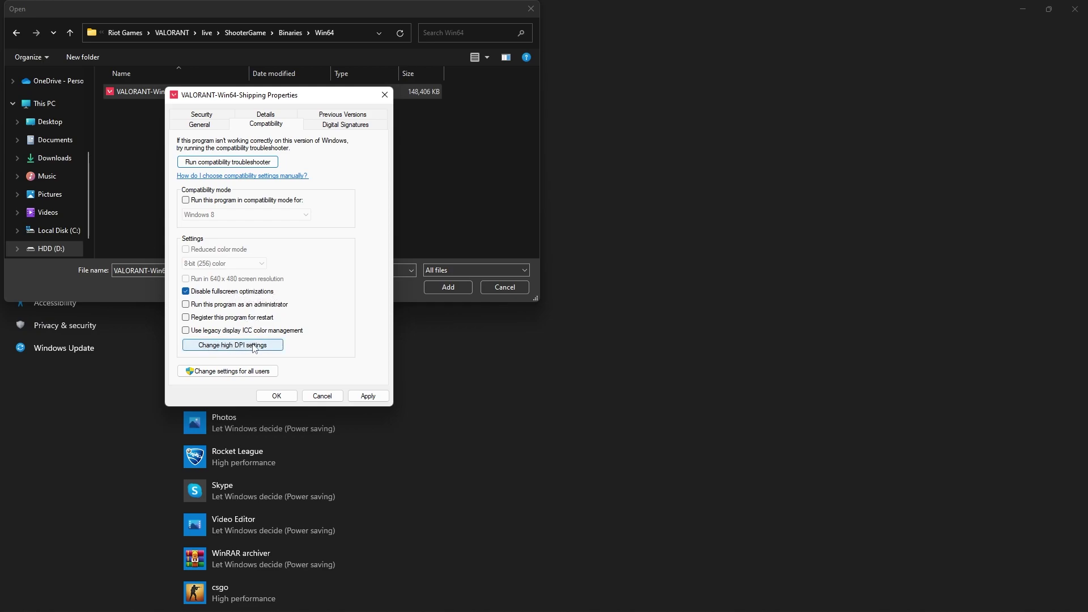
left_click(232, 345)
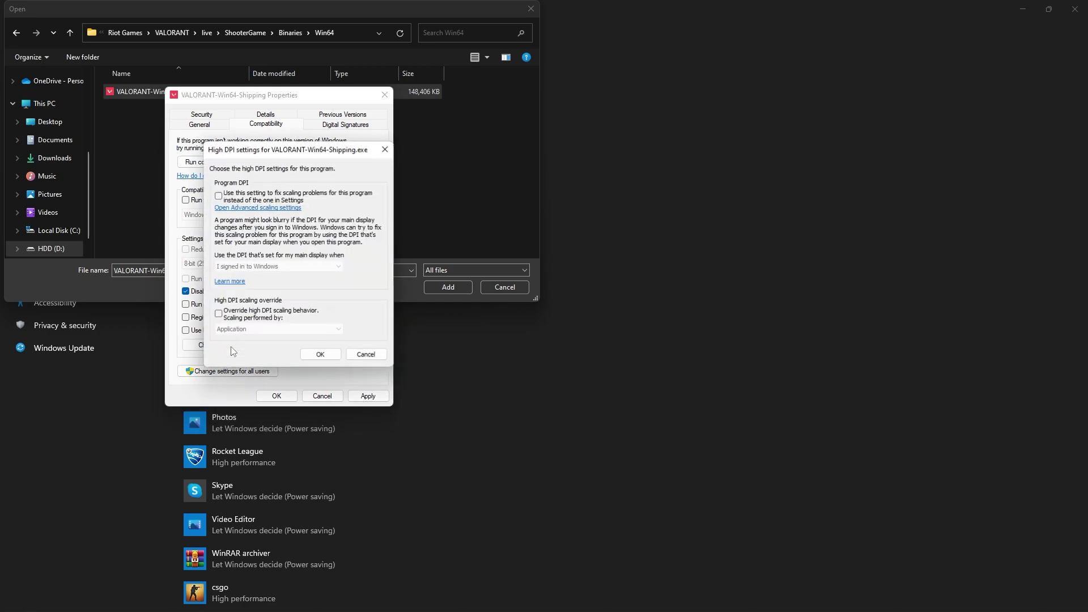
left_click(221, 314)
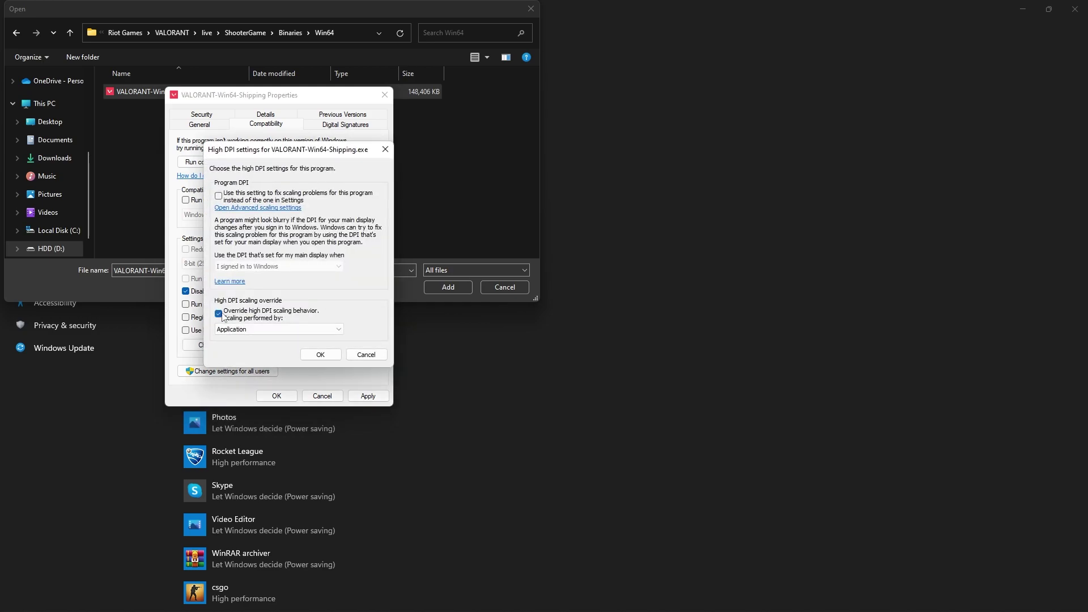
left_click(321, 354)
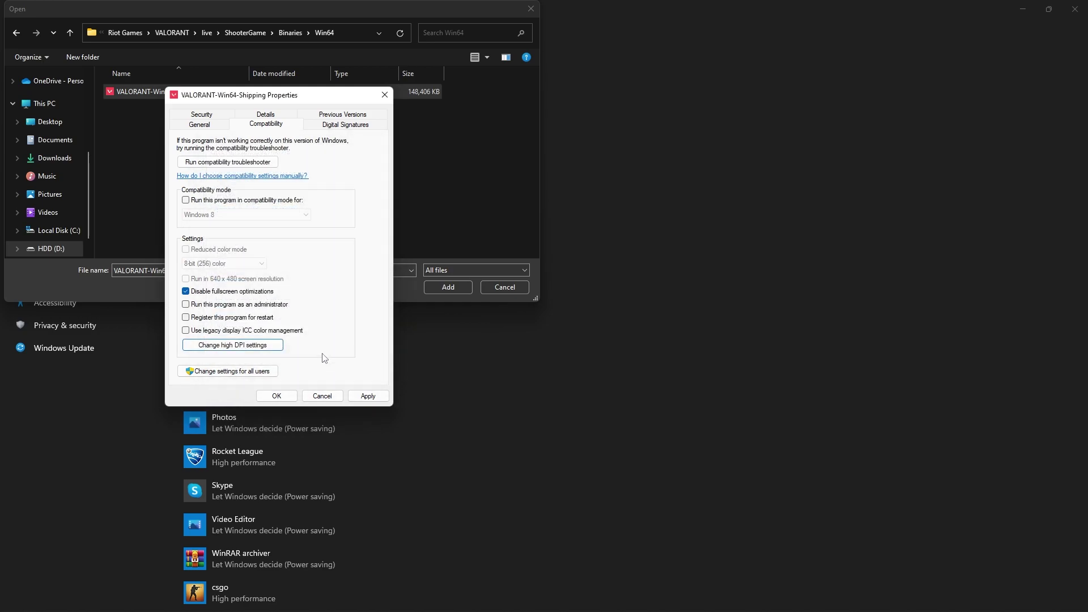
left_click(368, 395)
left_click(278, 396)
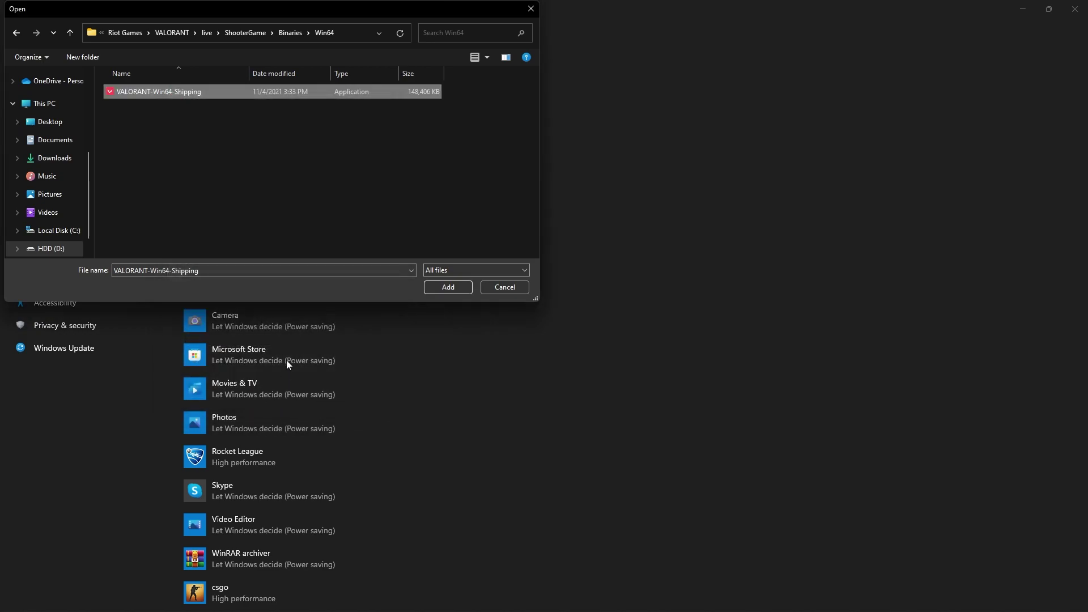
Step: Add VALORANT to the graphics list and save its preference as High performance
left_click(449, 286)
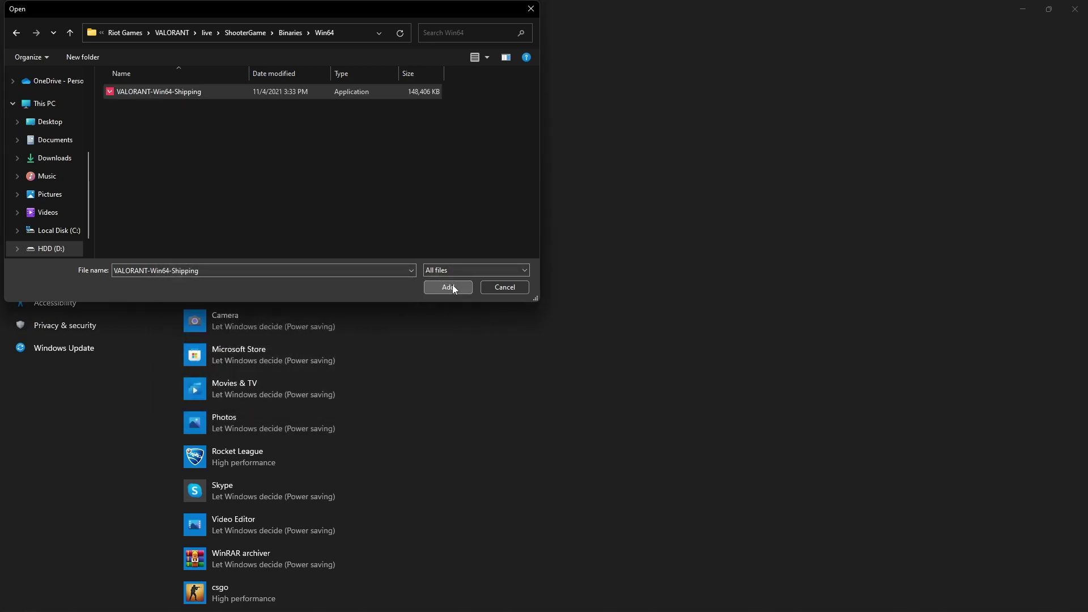
scroll(397, 340, "down", 3)
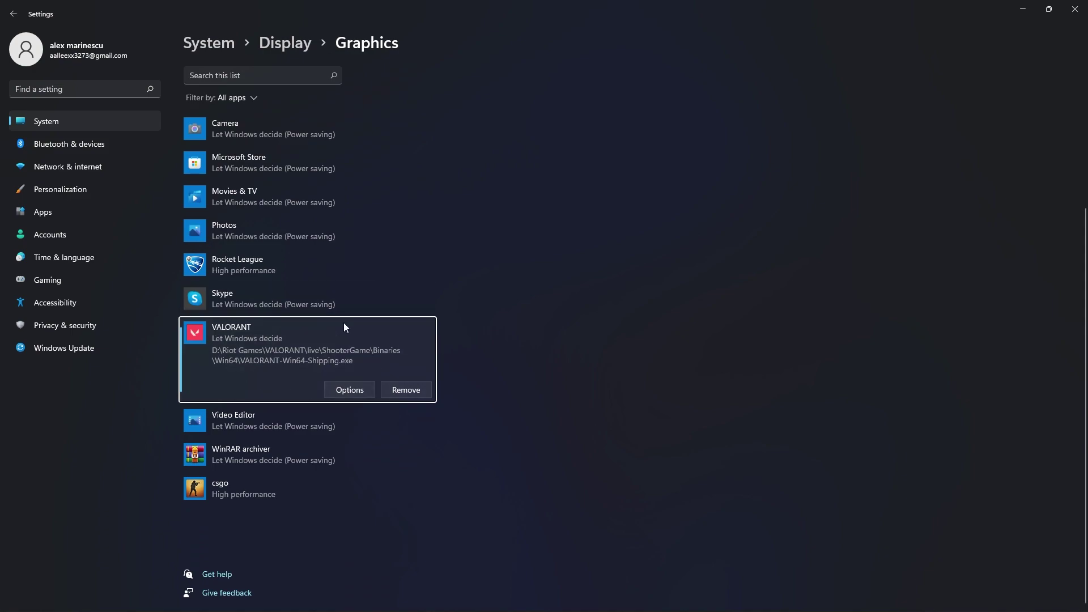
left_click(350, 390)
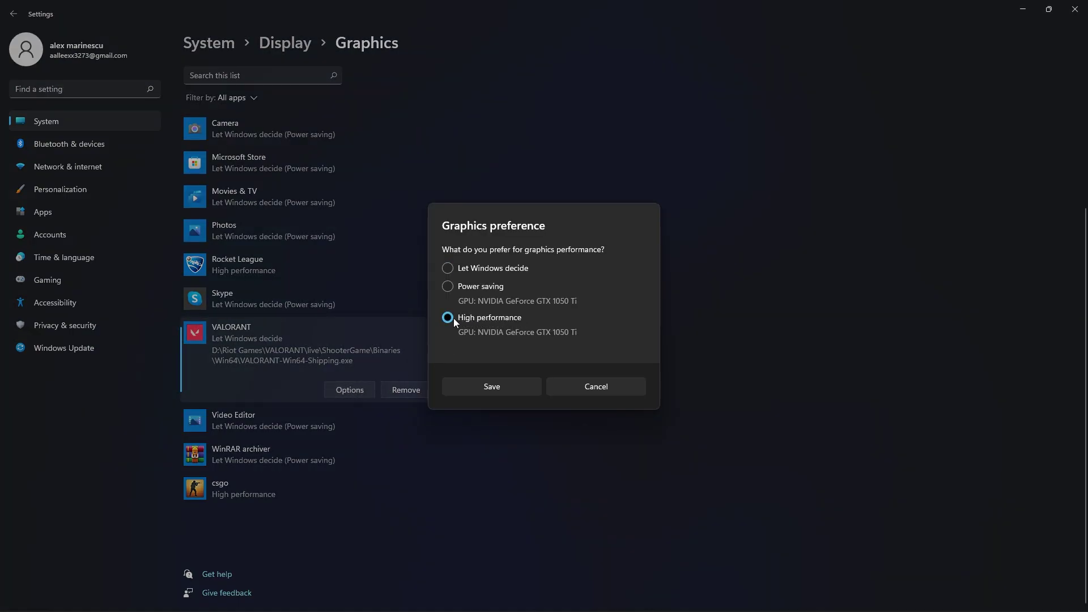
left_click(491, 387)
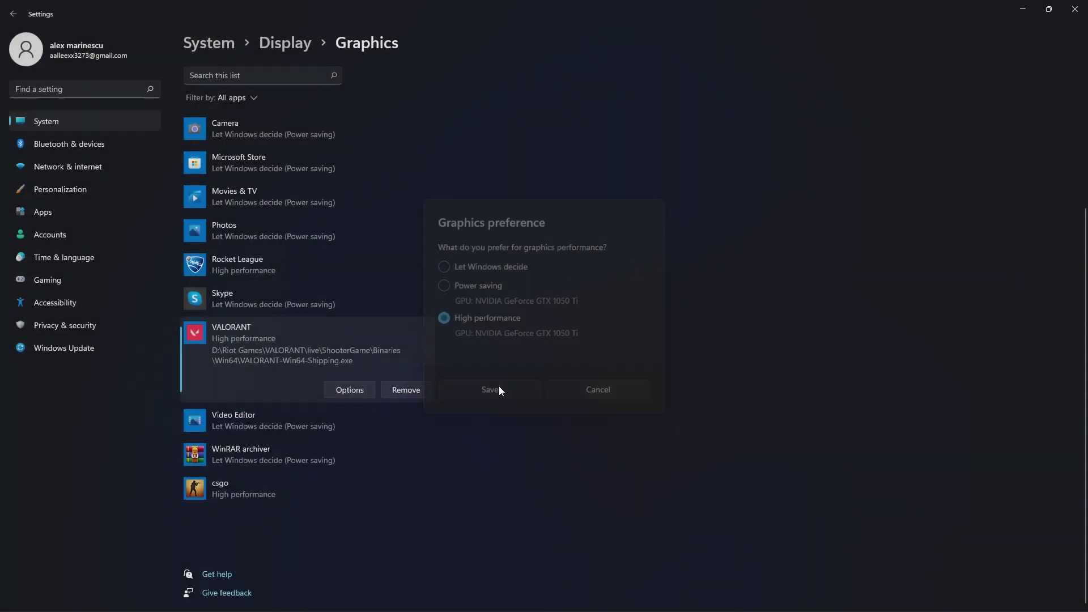
Step: Reopen Settings, go to System > Display > Advanced display, and keep refresh rate at 74.97 Hz
left_click(1075, 10)
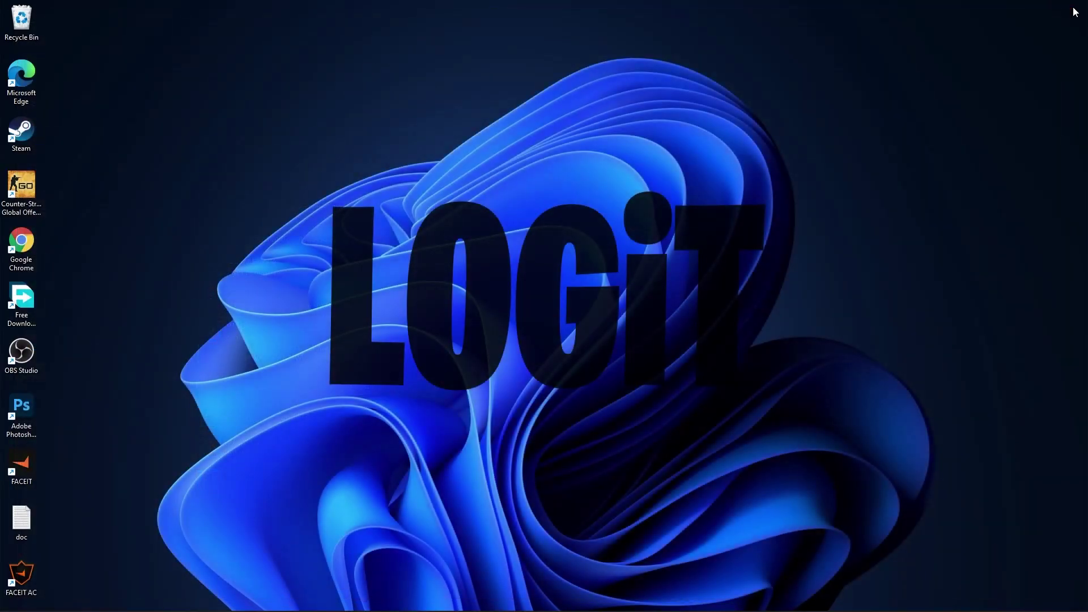
left_click(431, 599)
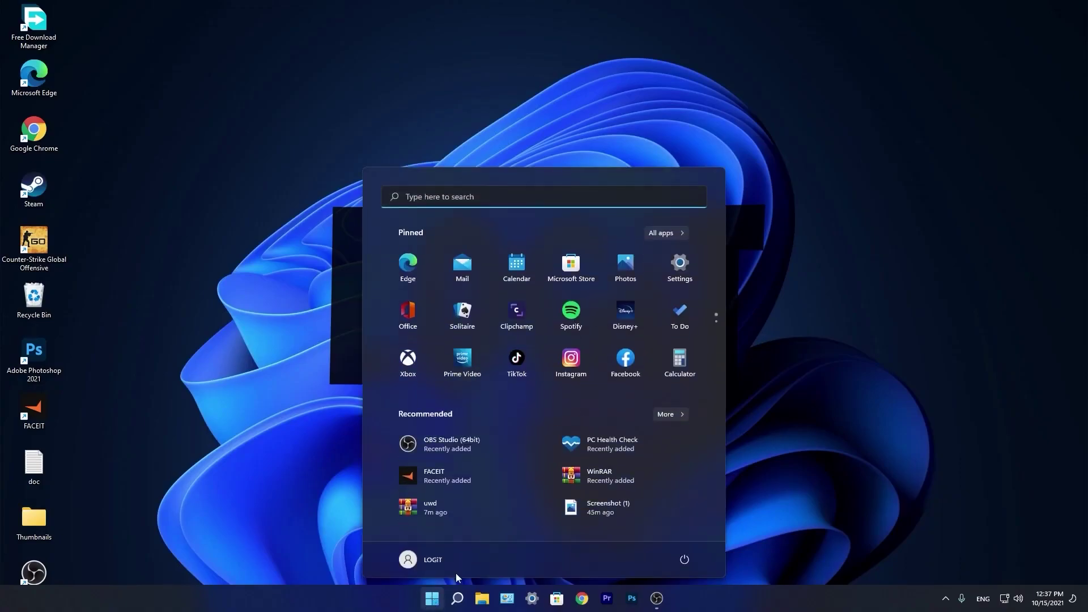
left_click(682, 264)
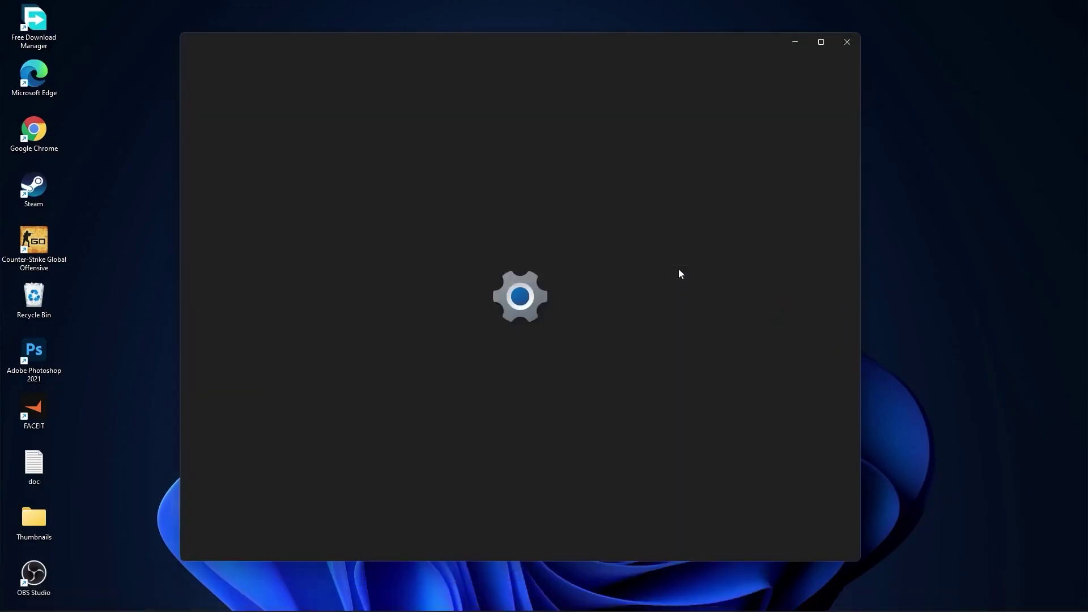
left_click(201, 383)
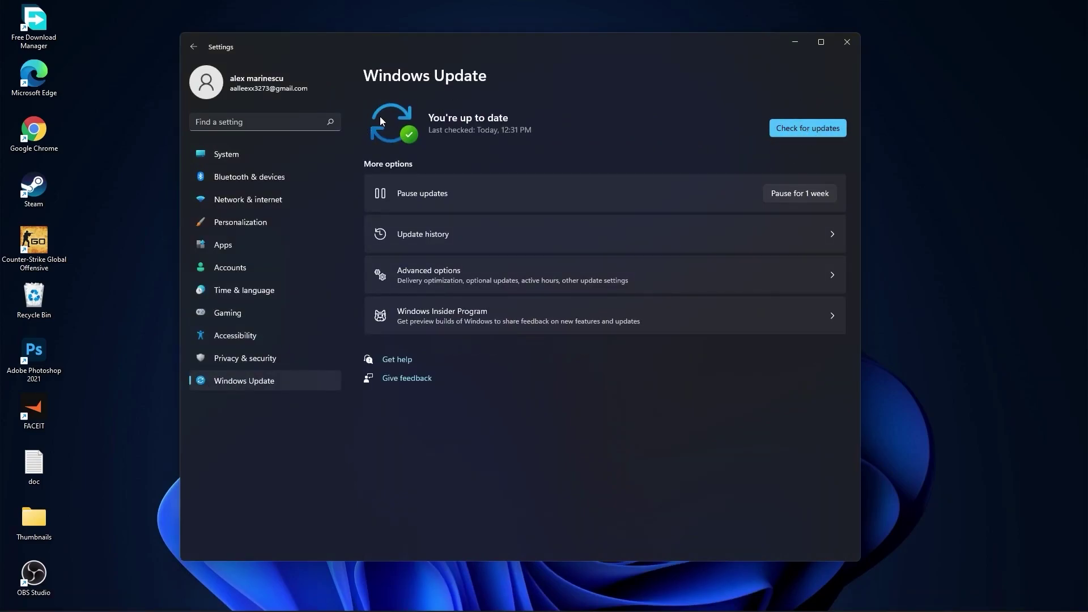
left_click(263, 159)
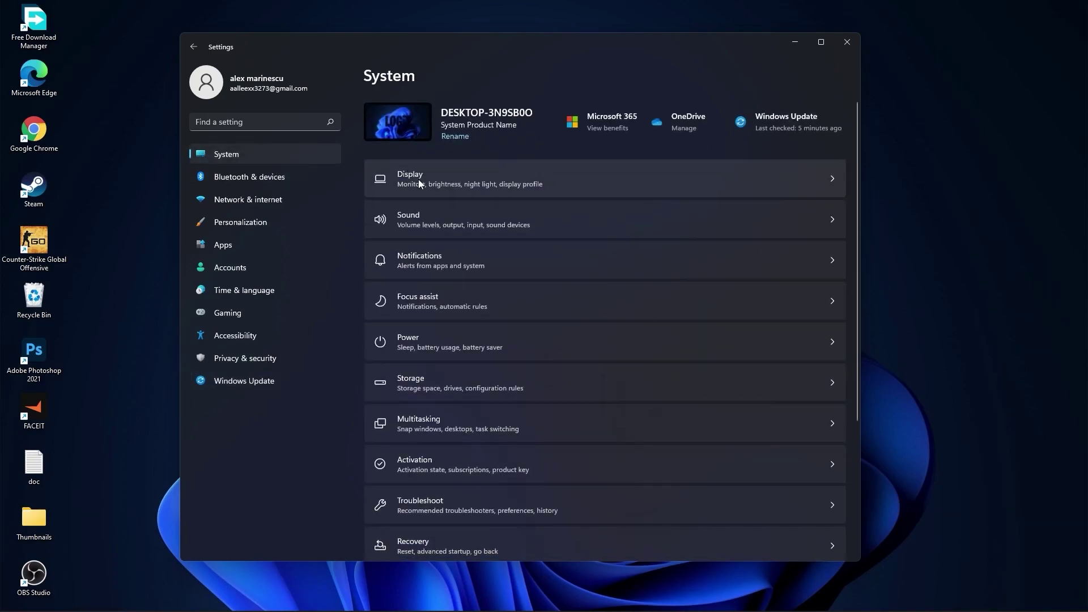
left_click(426, 175)
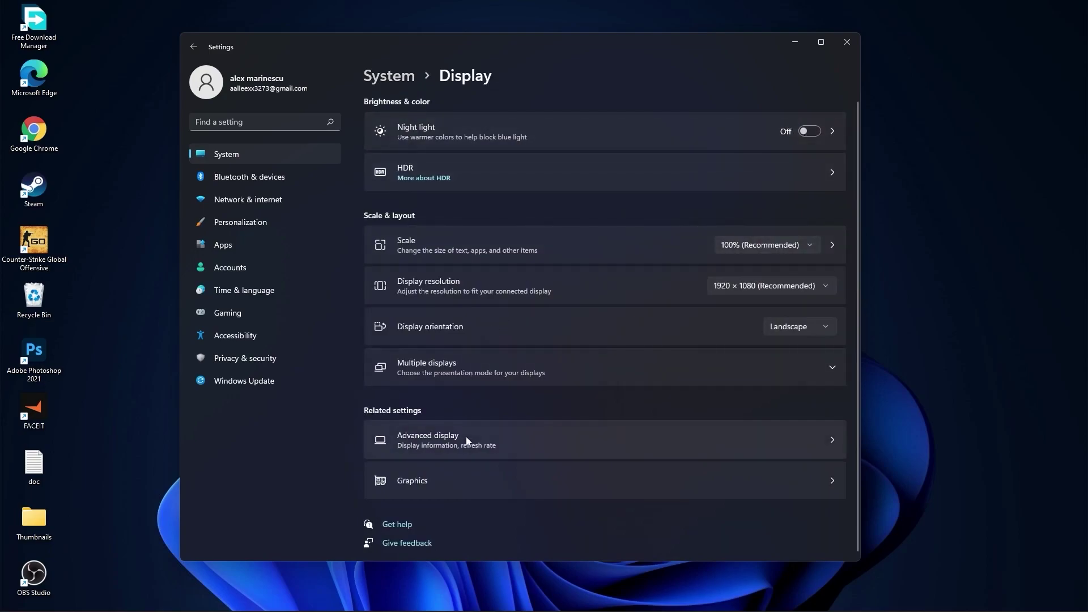
left_click(429, 440)
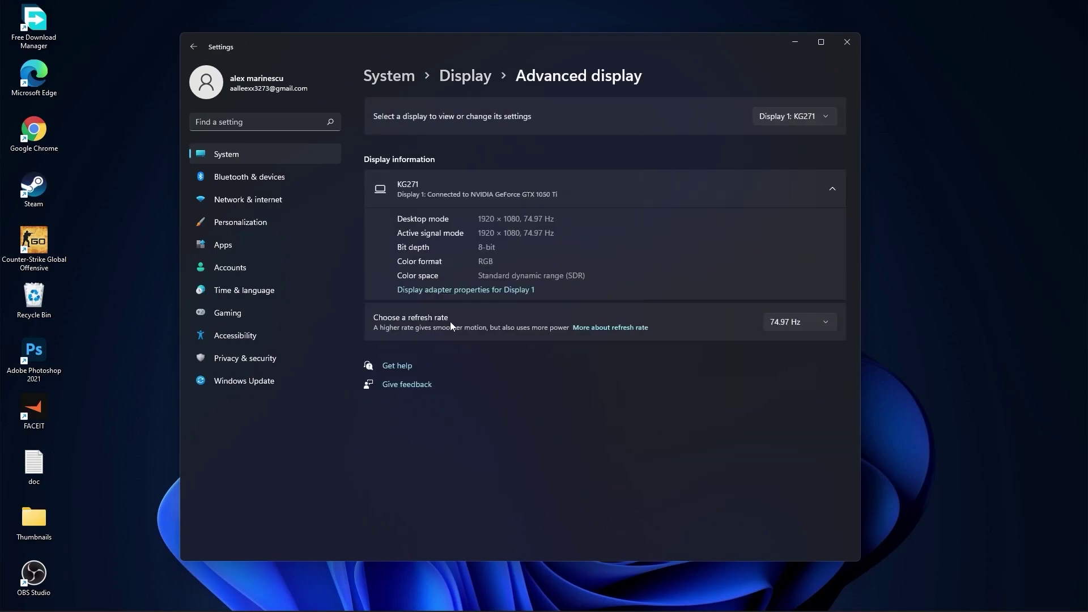
left_click(802, 324)
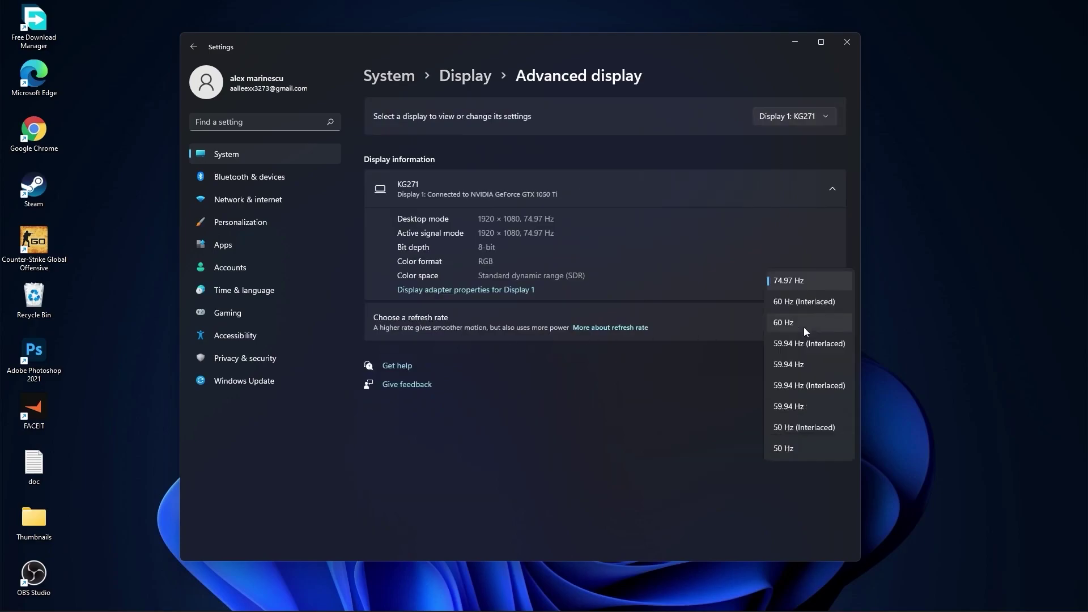
left_click(786, 282)
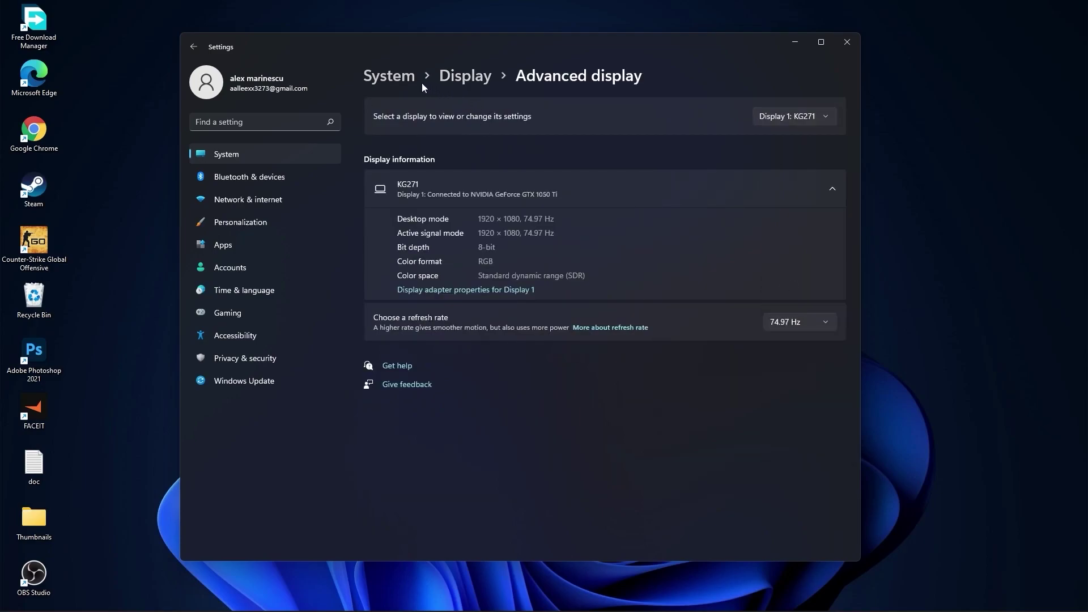
Step: Check that System Notifications are off and Focus assist is Off
left_click(388, 76)
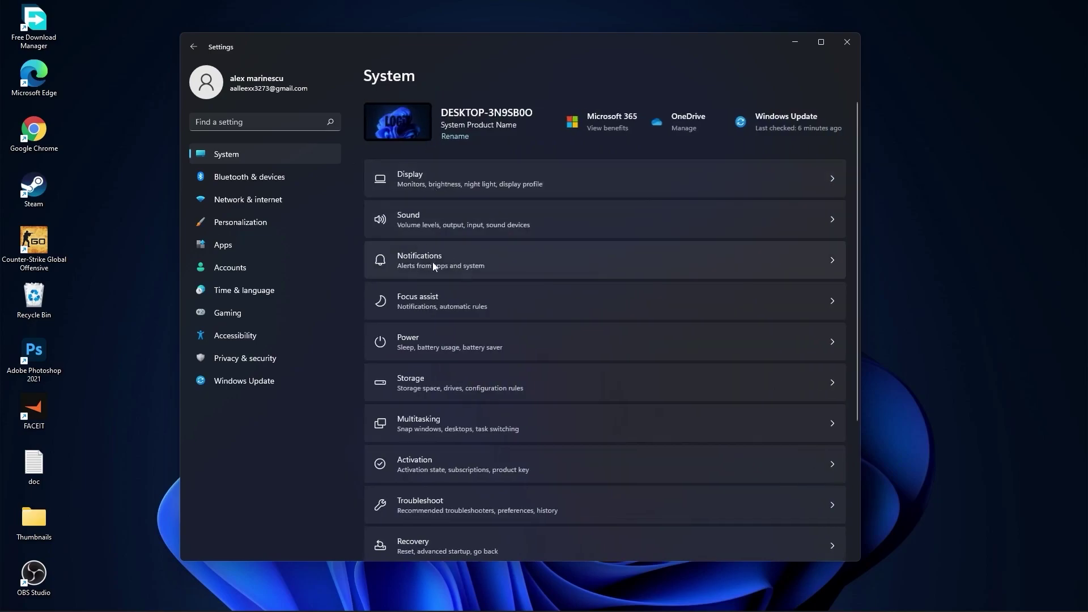
left_click(423, 262)
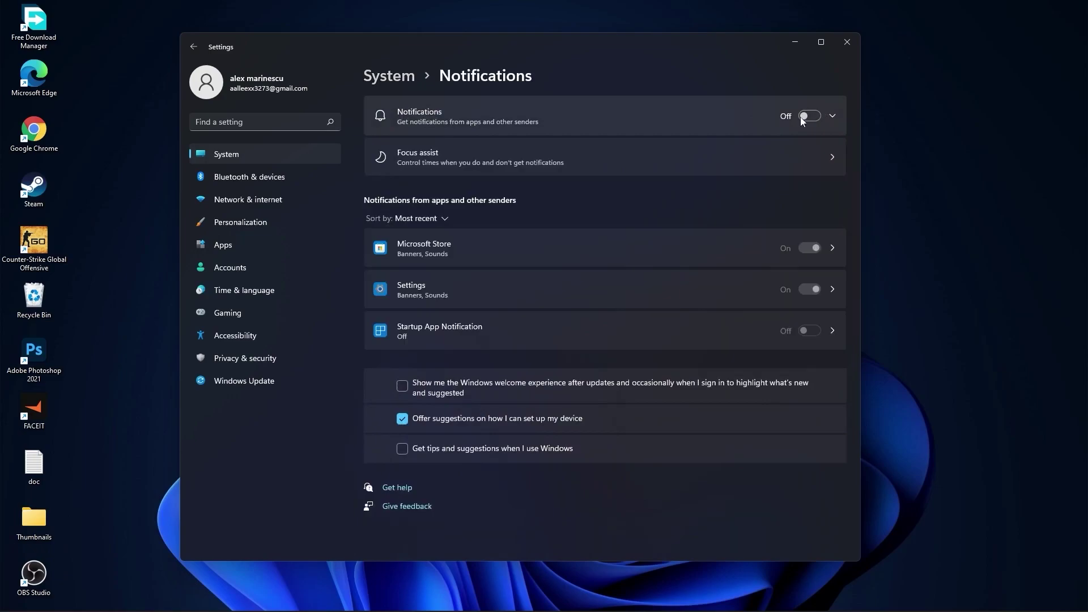
left_click(393, 77)
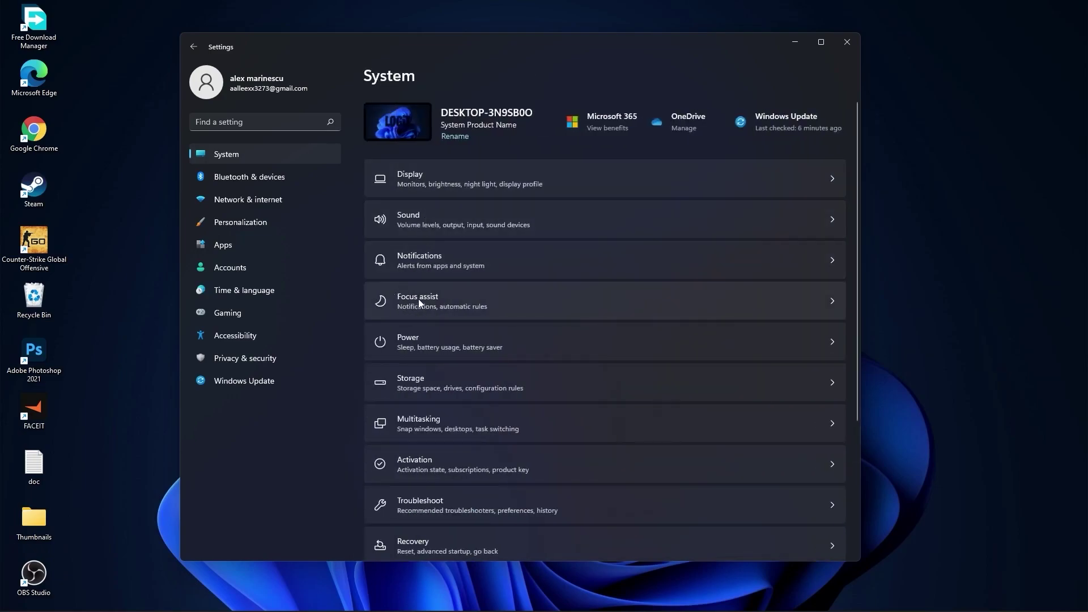
left_click(414, 300)
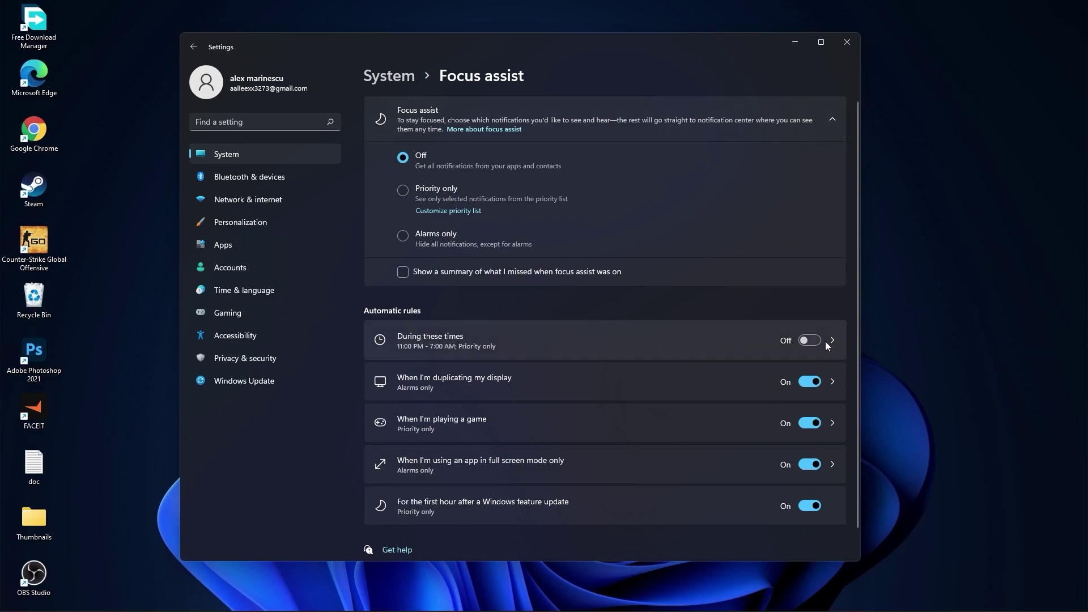
left_click(396, 75)
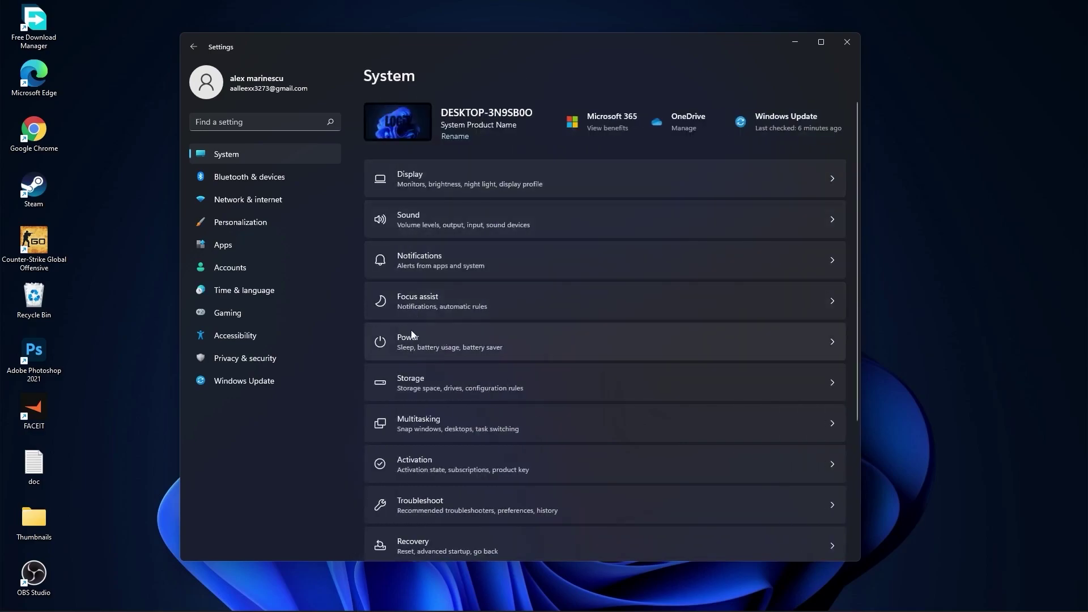
Step: Keep the Power mode at Best performance and go back to the System page
left_click(421, 347)
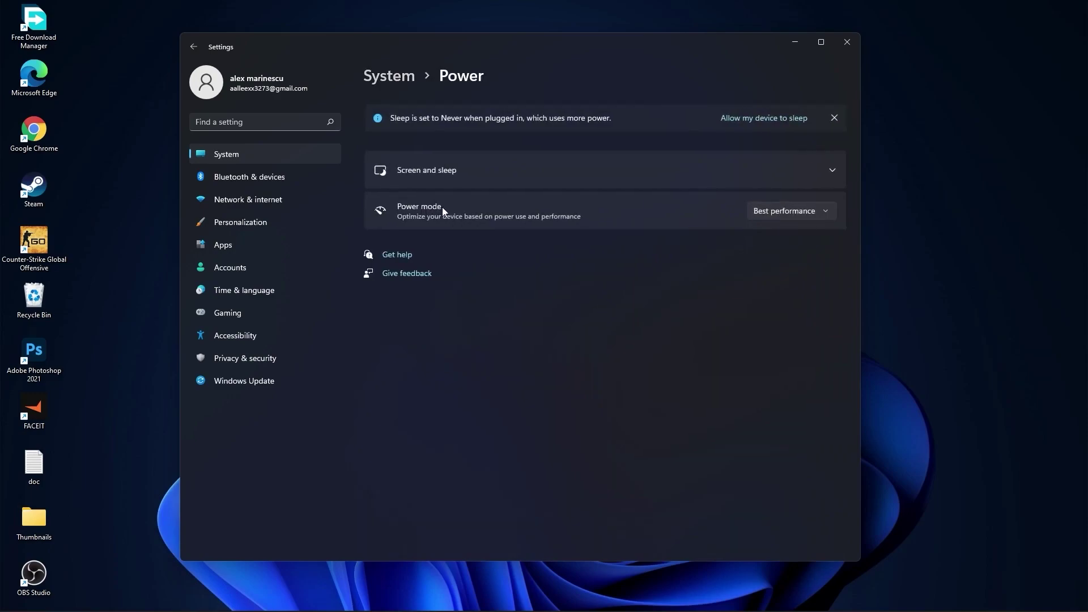
left_click(764, 214)
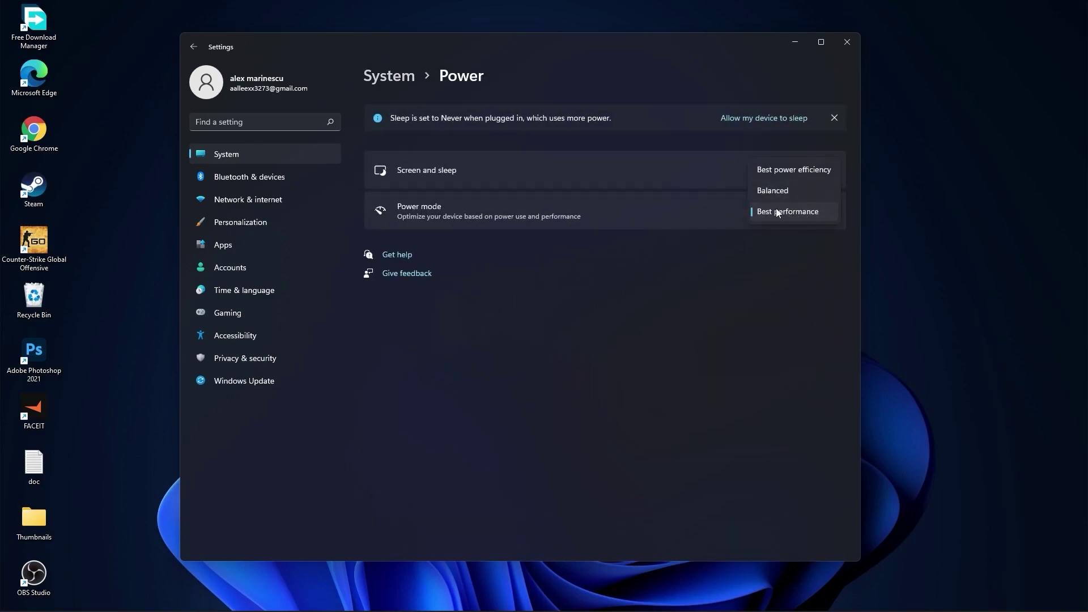
left_click(791, 214)
left_click(384, 80)
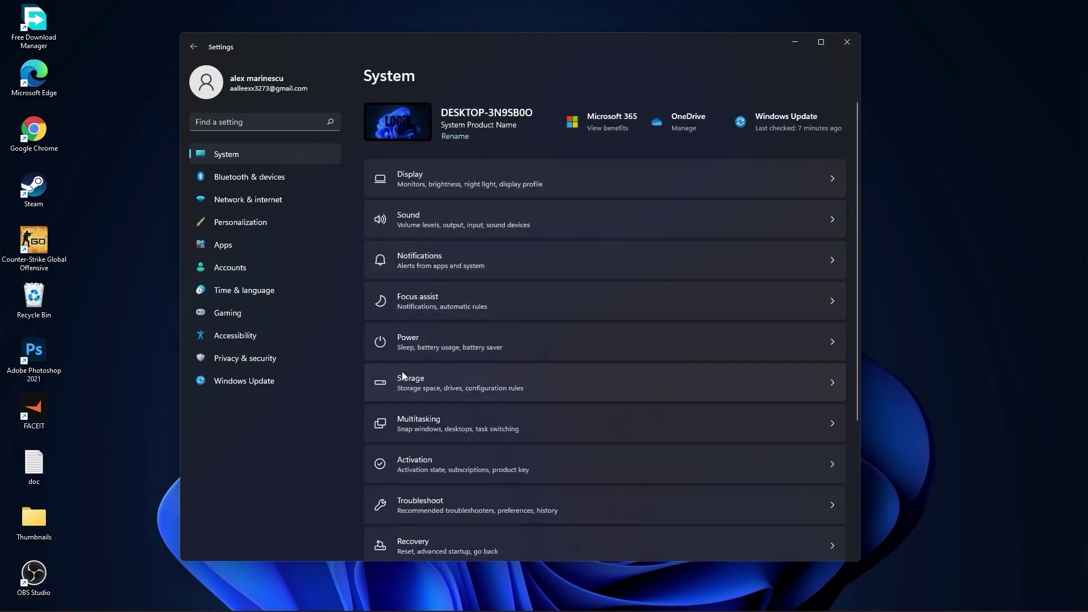
Step: In Storage cleanup recommendations, permanently delete Downloads and Previous Windows installation(s), 45.3 GB total
left_click(419, 381)
scroll(430, 389, "down", 2)
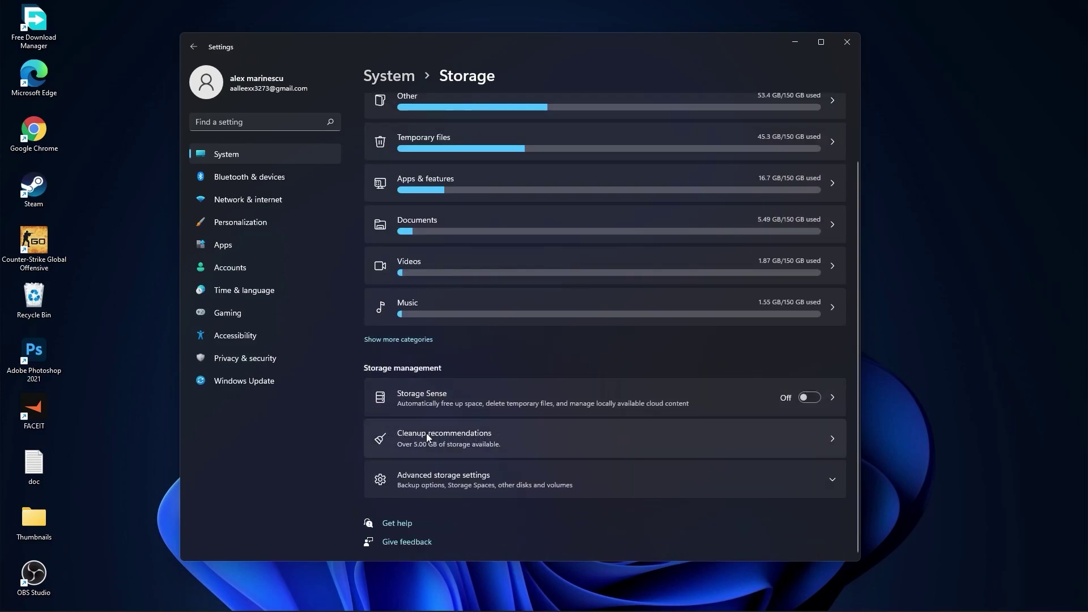
left_click(443, 434)
left_click(405, 163)
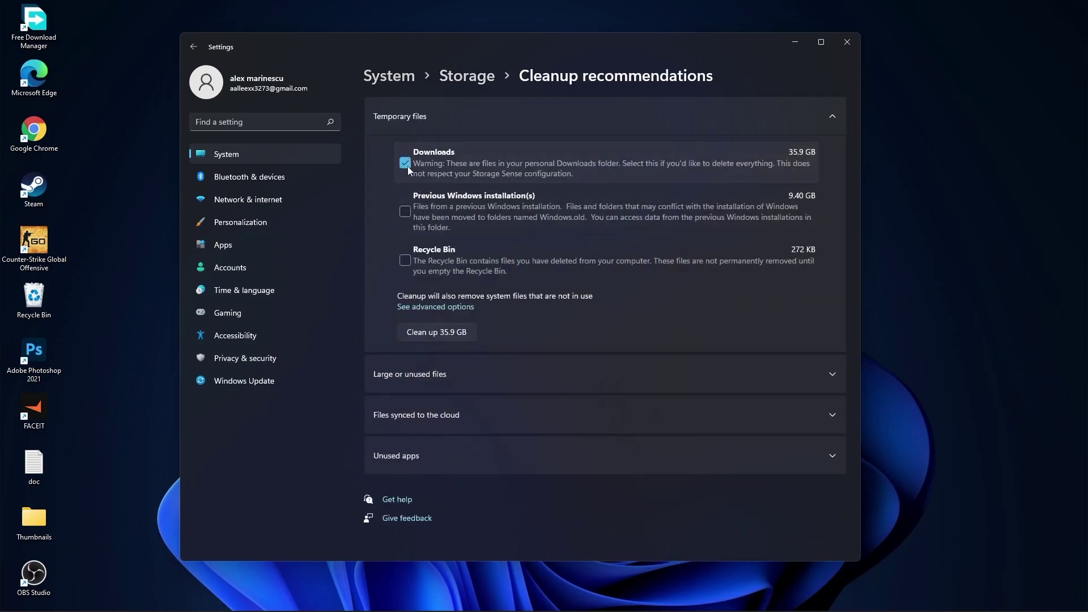
left_click(406, 210)
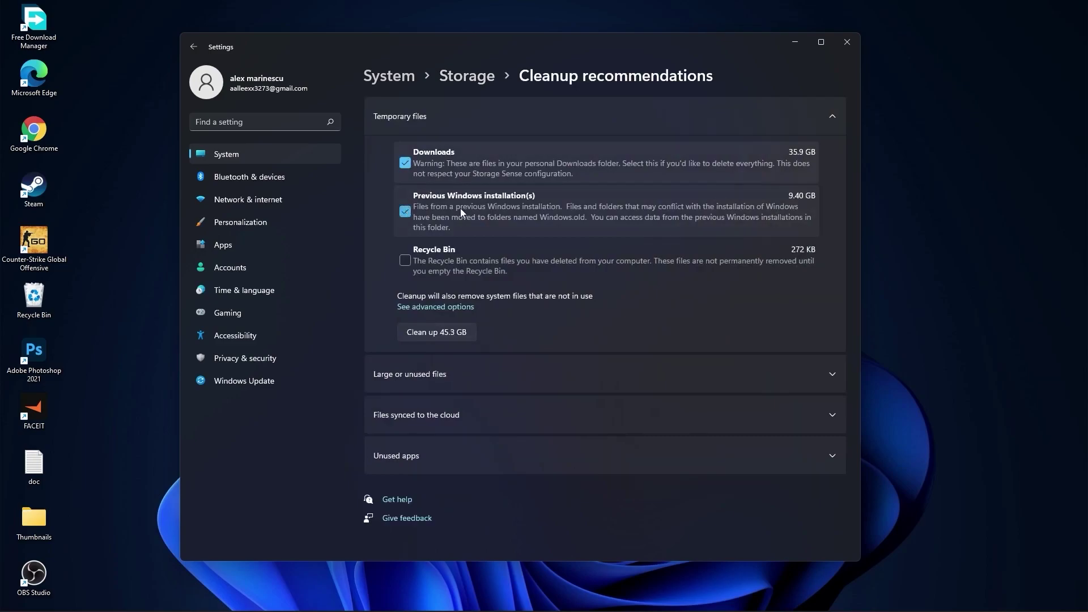
left_click(438, 333)
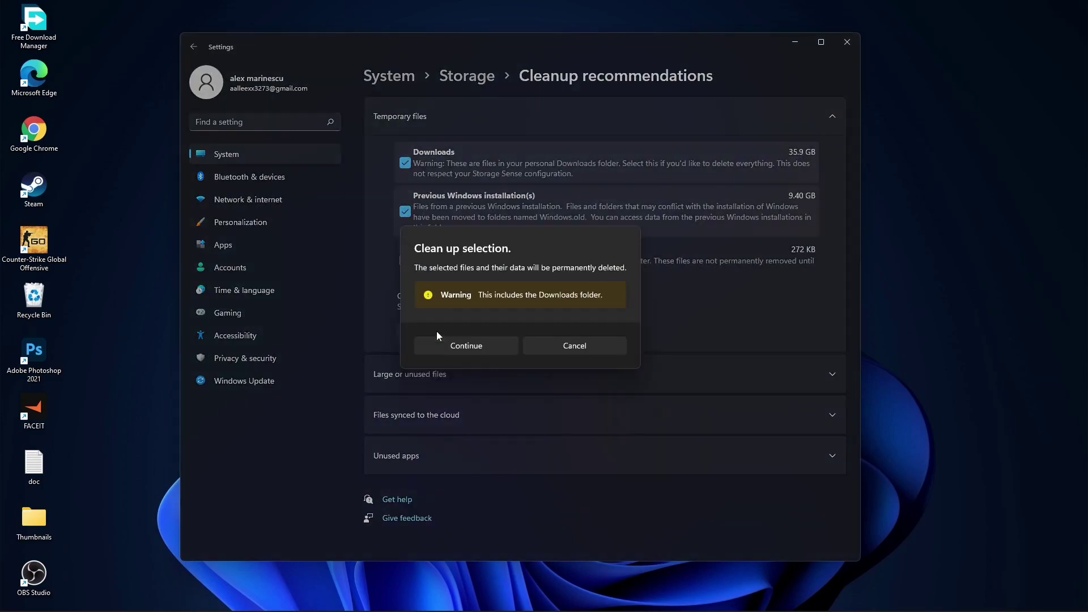
left_click(475, 346)
left_click(390, 73)
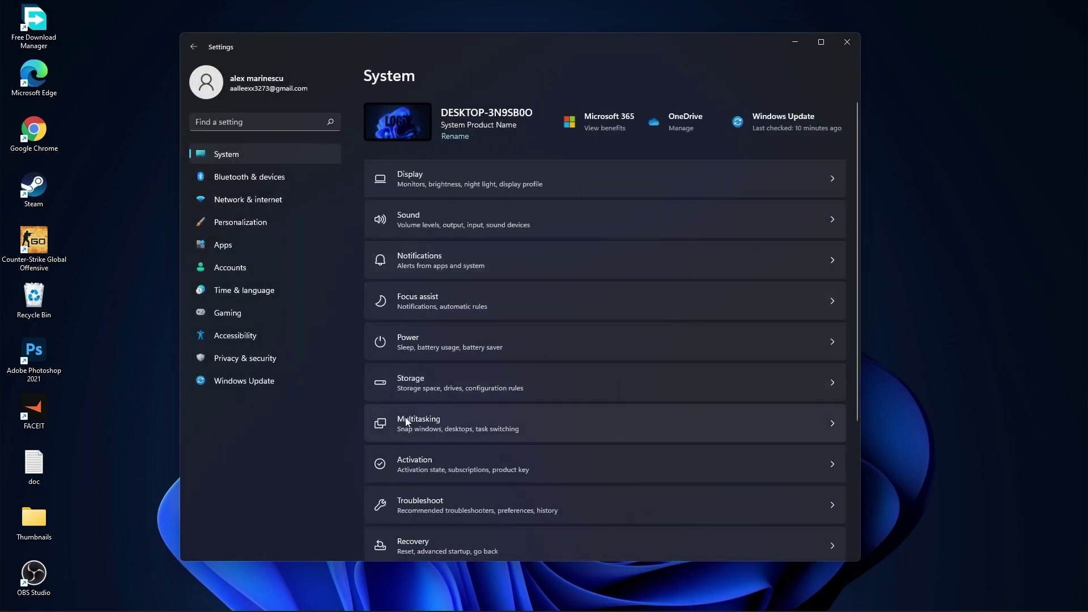
left_click(435, 424)
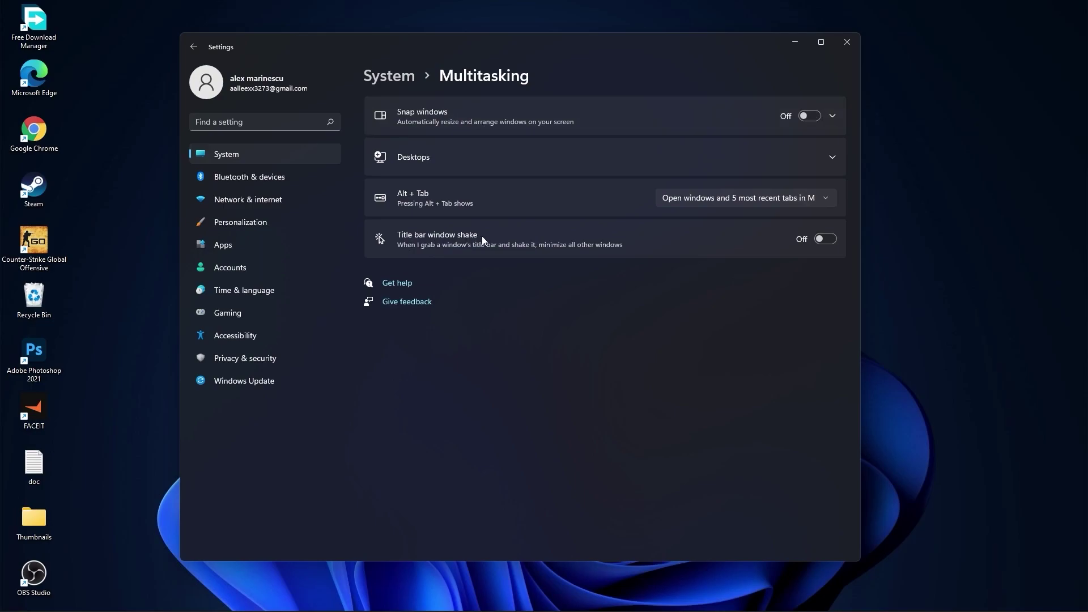
left_click(392, 85)
scroll(591, 385, "down", 4)
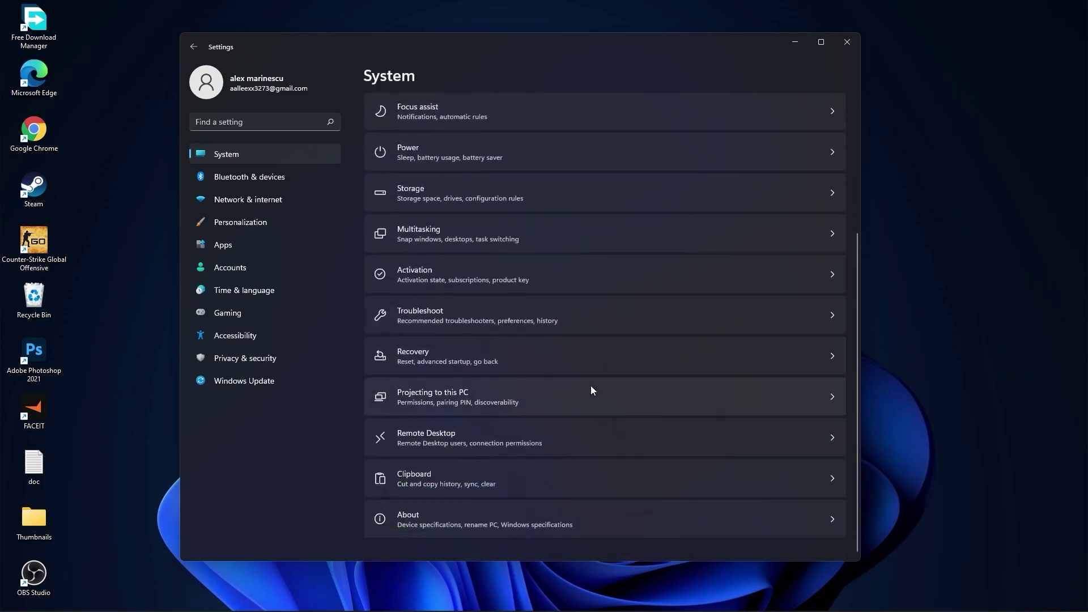
left_click(424, 431)
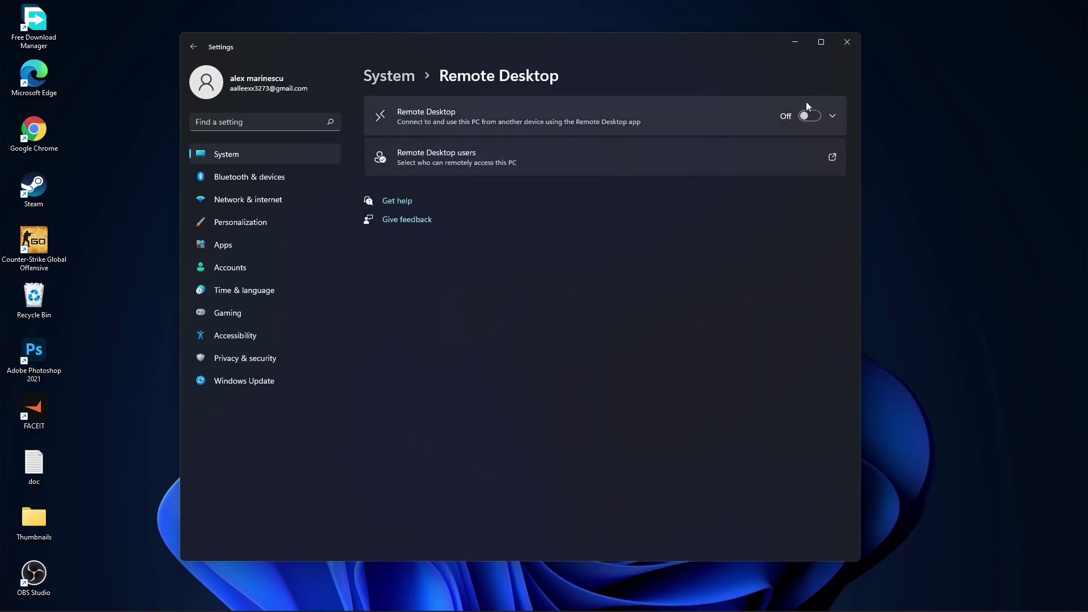
left_click(388, 78)
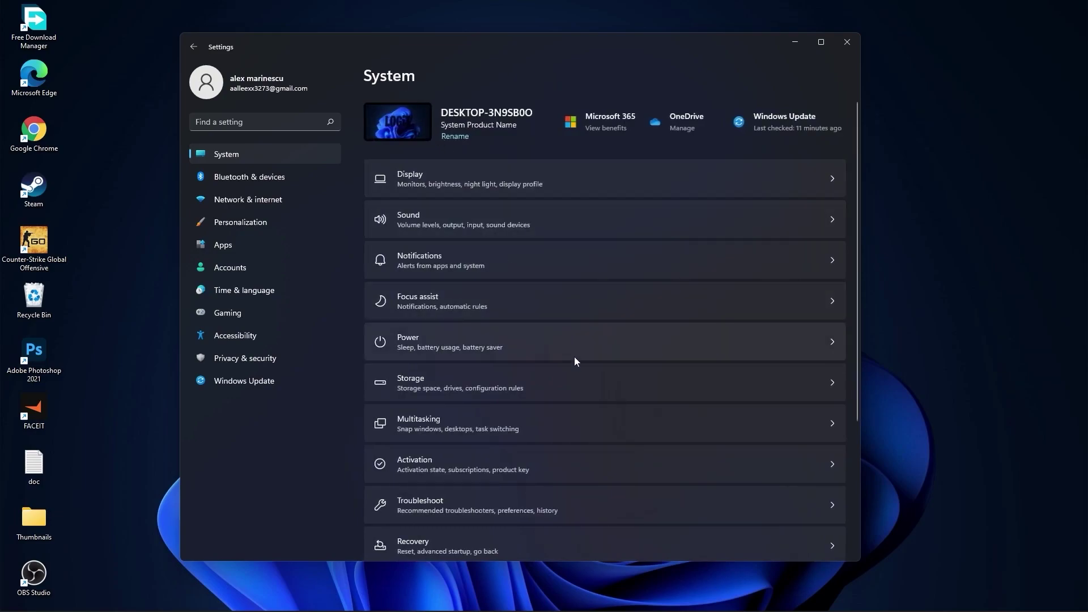
scroll(573, 357, "down", 4)
left_click(423, 477)
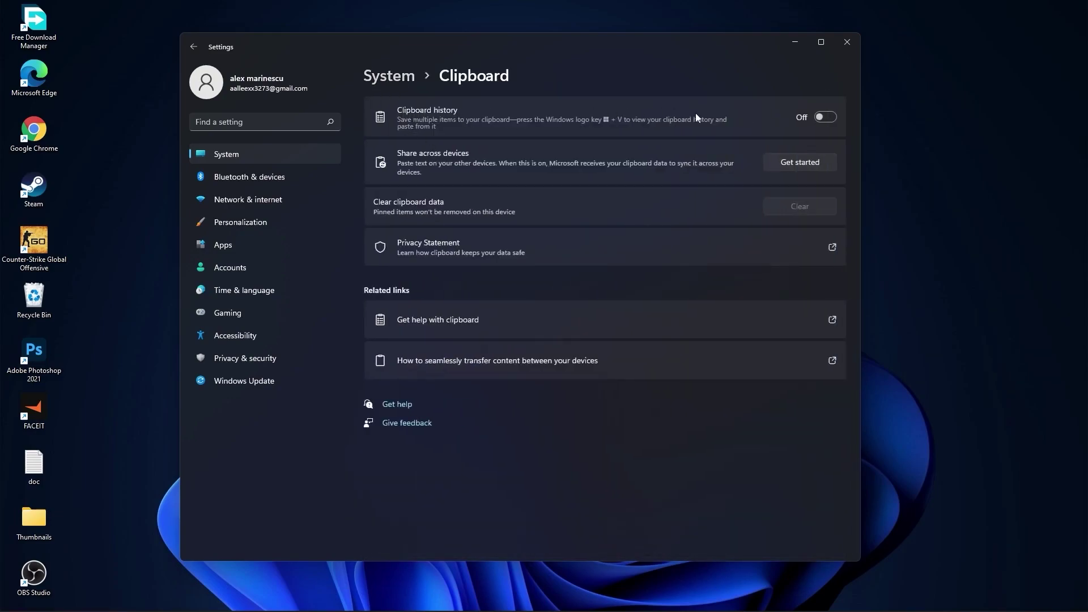
left_click(389, 76)
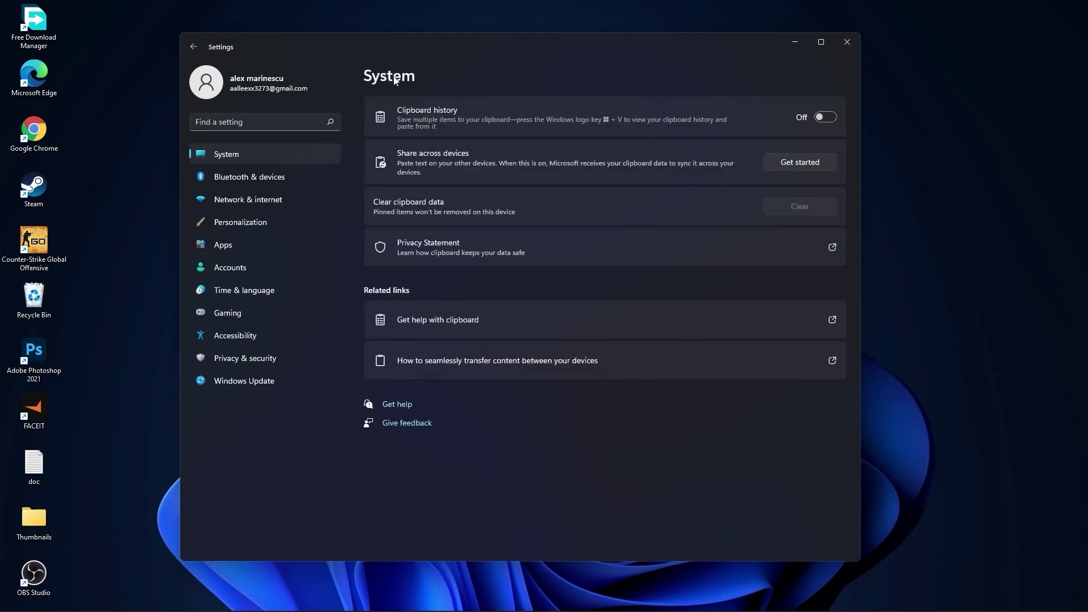
Step: Keep the Personalization > Background type set to Picture
left_click(243, 226)
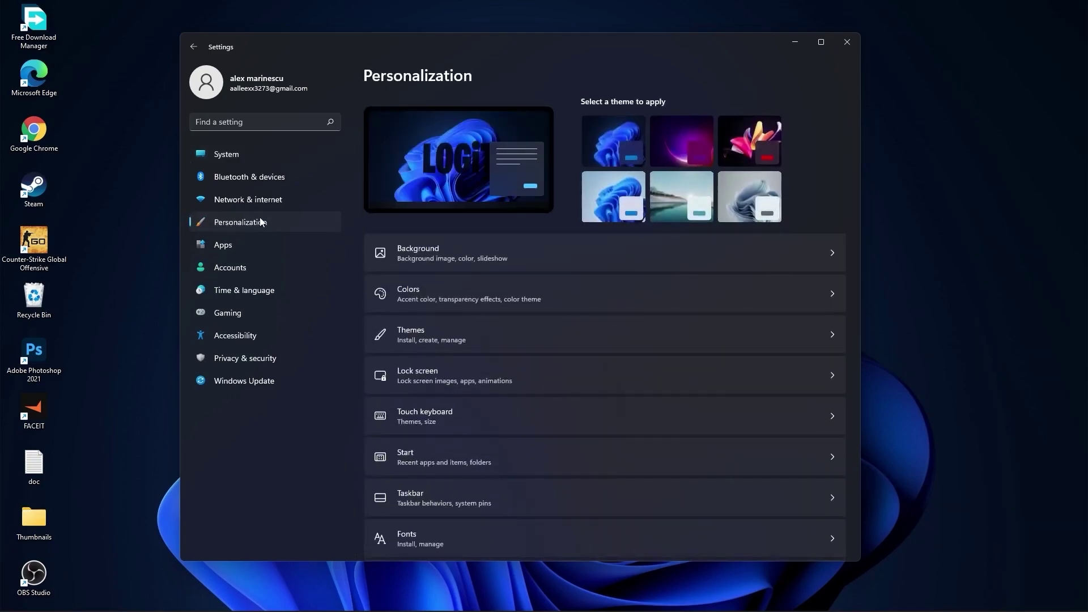
left_click(413, 238)
left_click(783, 232)
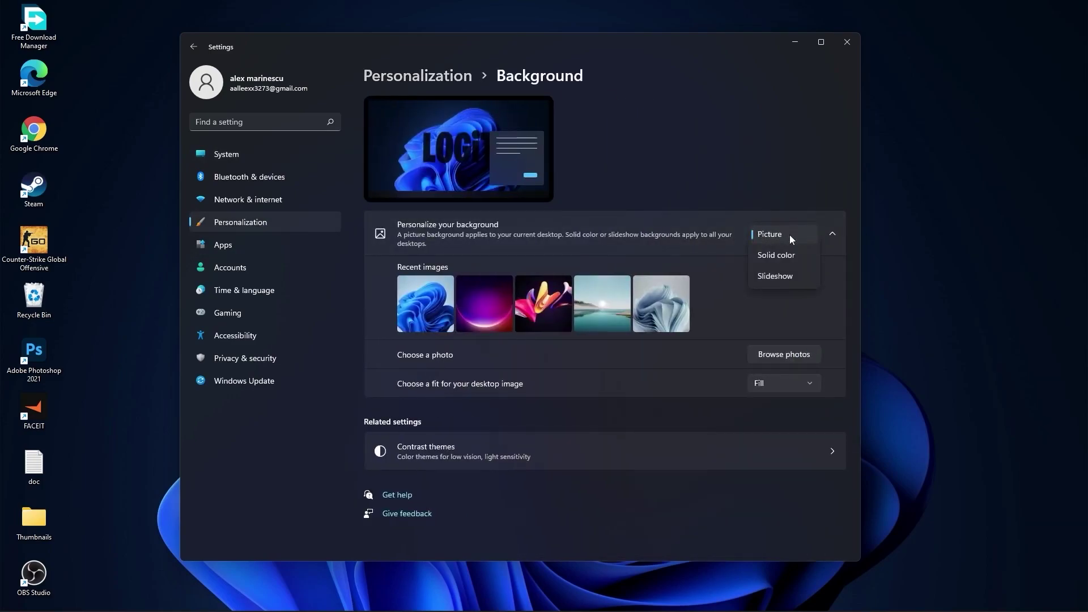
left_click(791, 300)
Step: Open Apps & features, listing 73 apps, and show Adobe Photoshop 2021's uninstall options
left_click(233, 245)
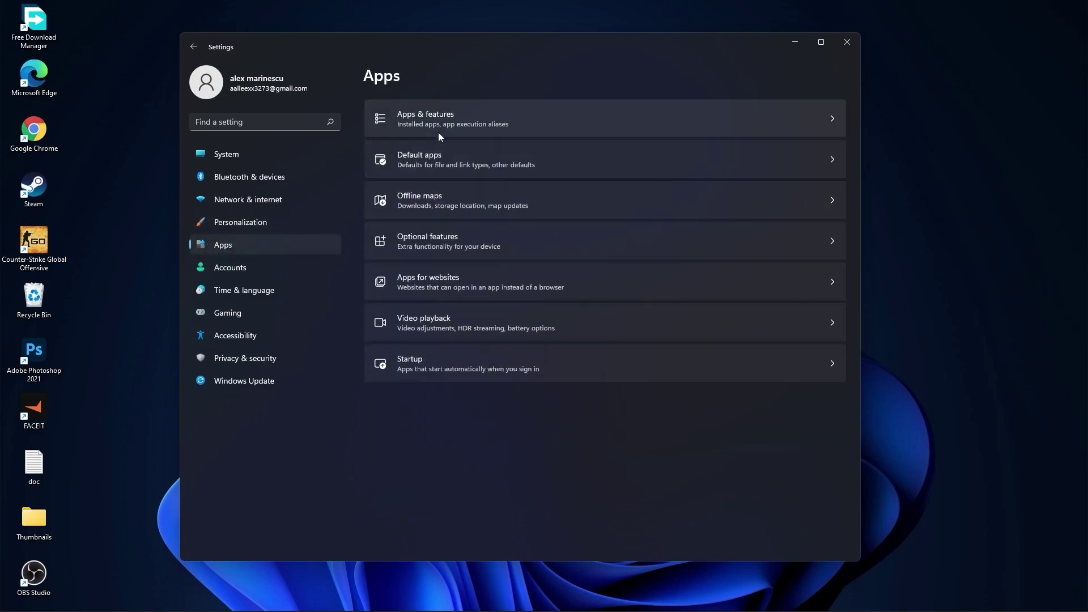
left_click(451, 116)
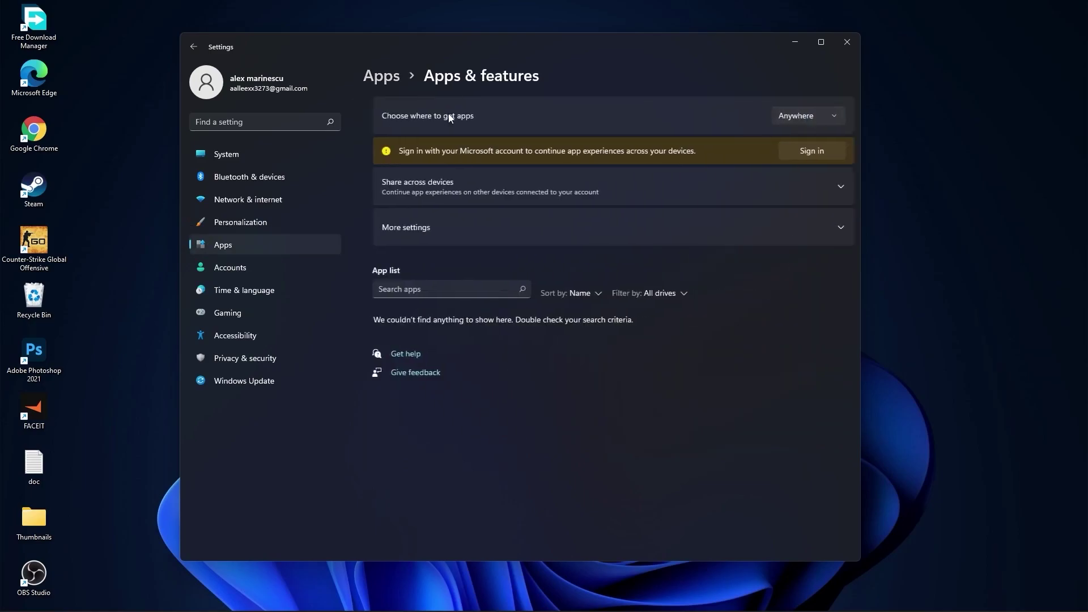
scroll(631, 391, "down", 5)
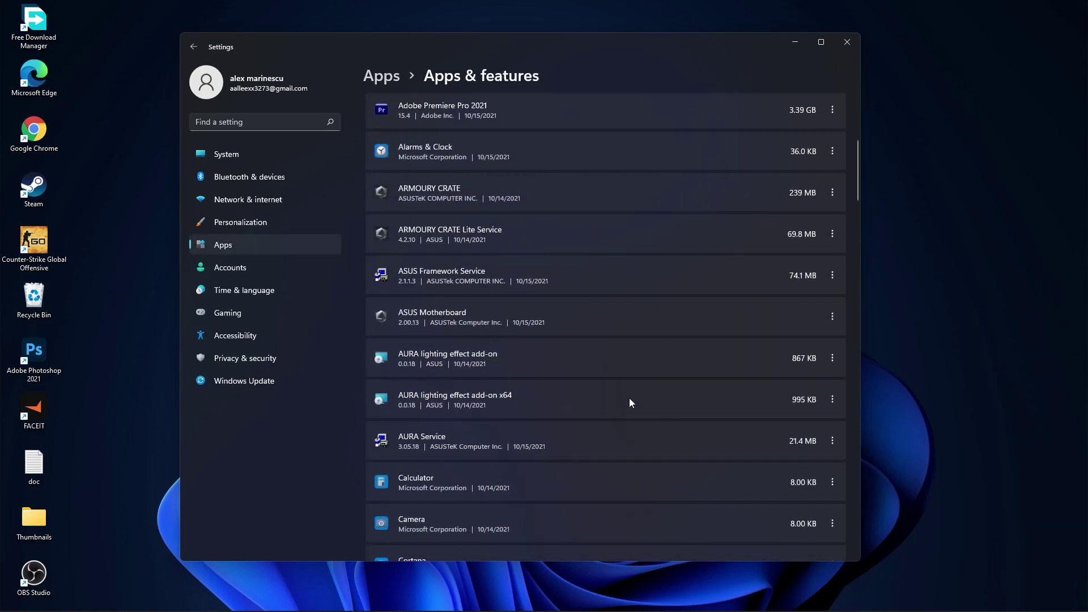
scroll(630, 397, "up", 5)
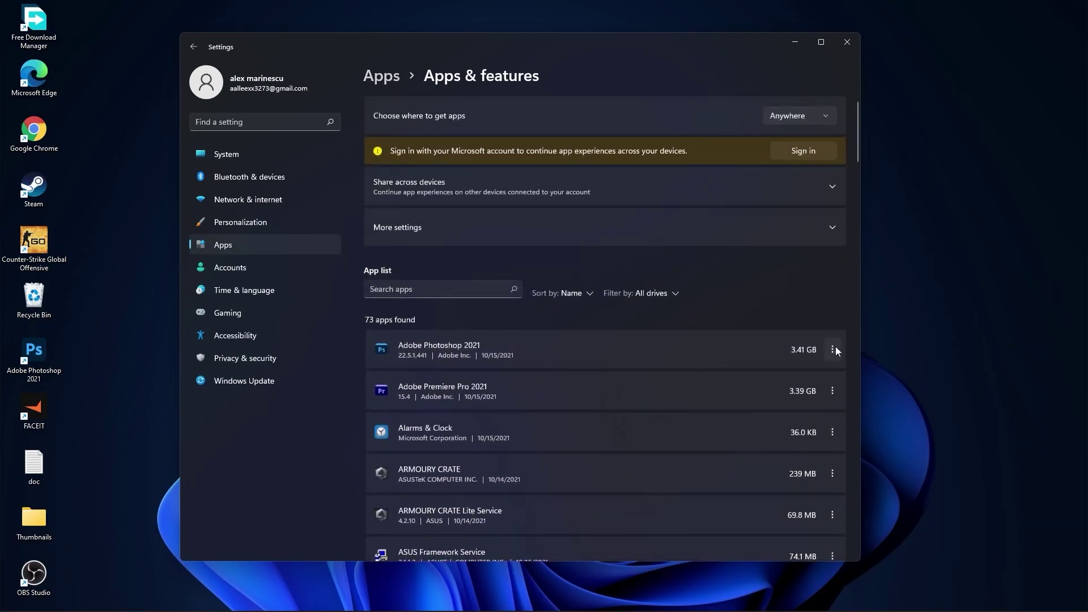
left_click(833, 350)
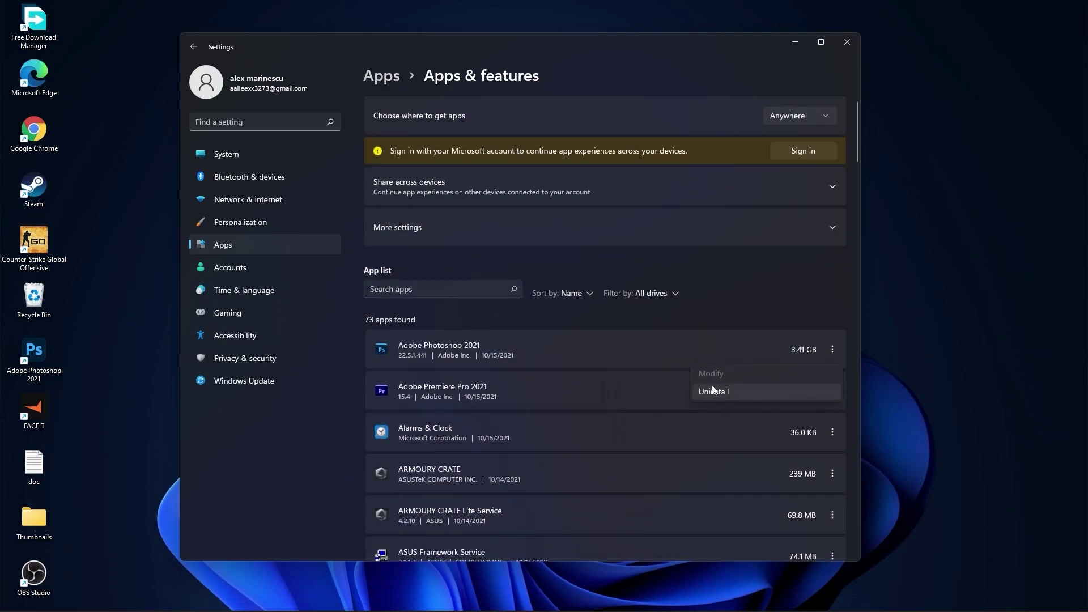
Step: Turn off Record what happened and game audio capture in Gaming > Captures
left_click(232, 317)
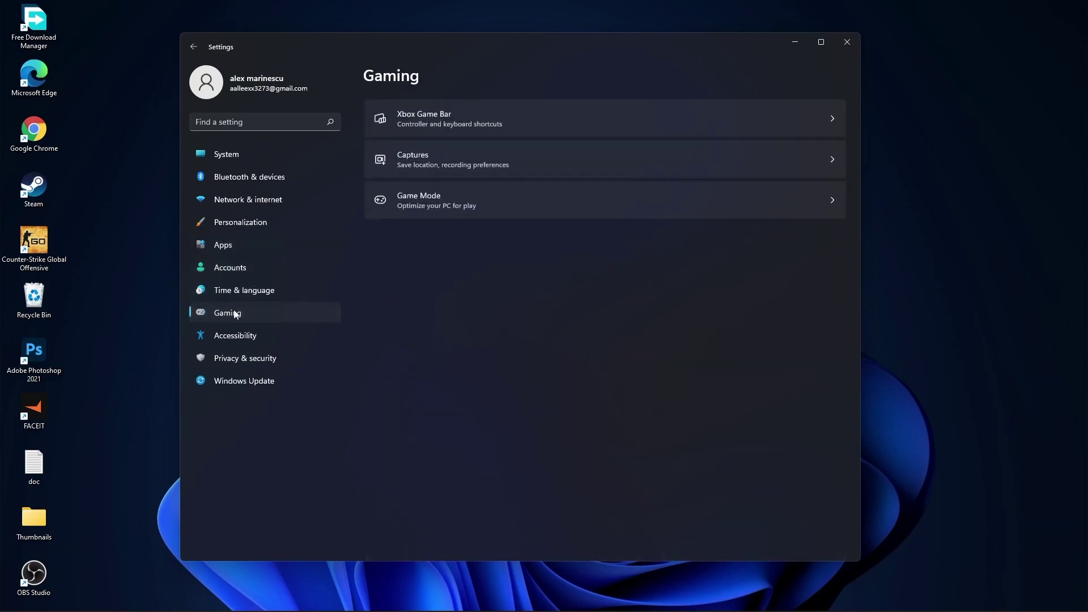
left_click(461, 118)
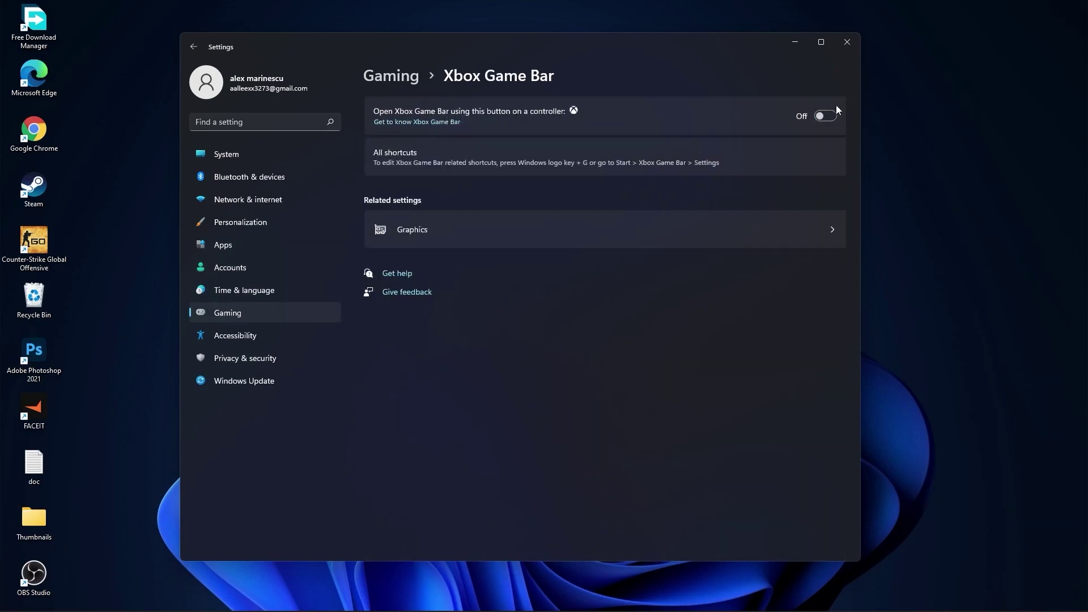
left_click(394, 75)
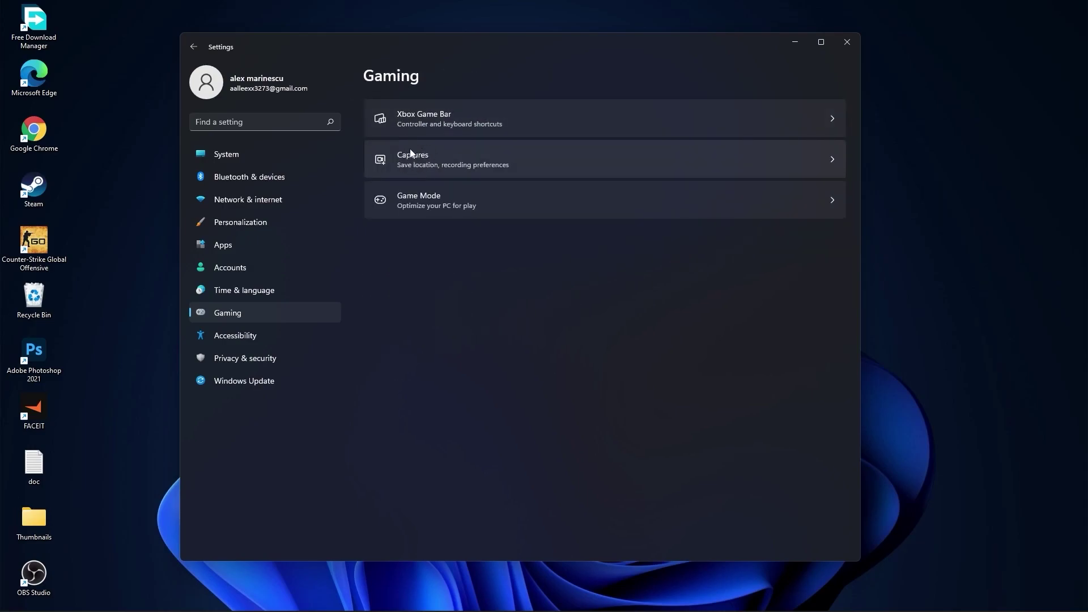
left_click(411, 153)
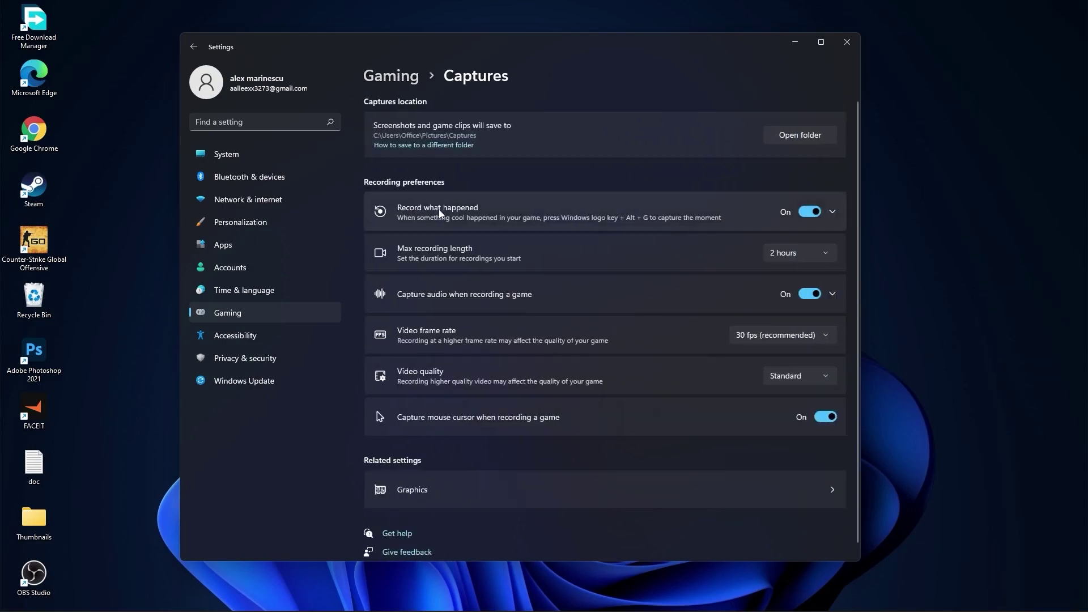
left_click(812, 208)
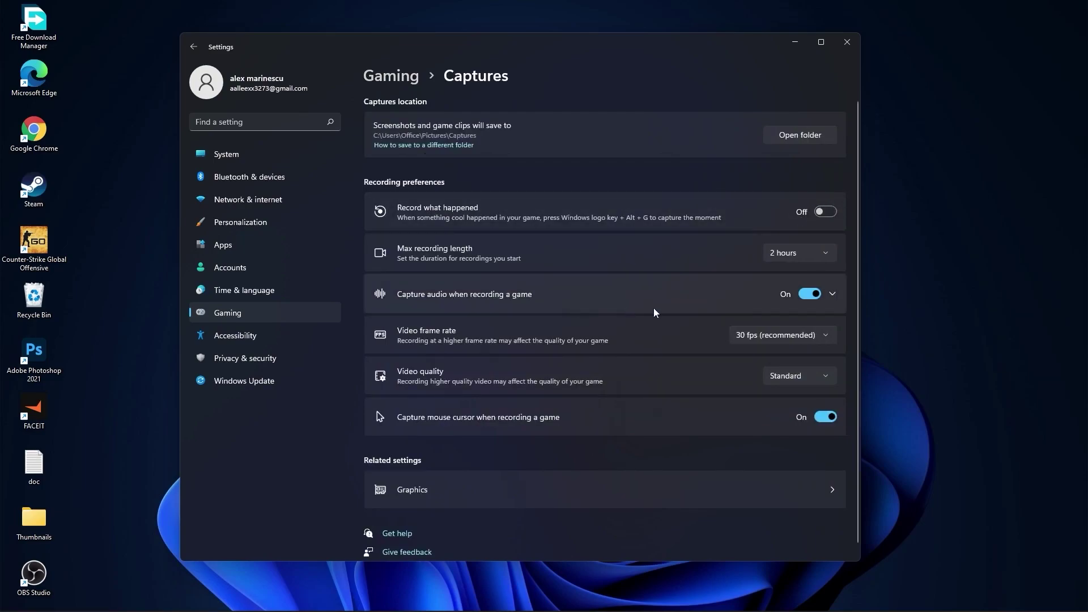
left_click(813, 292)
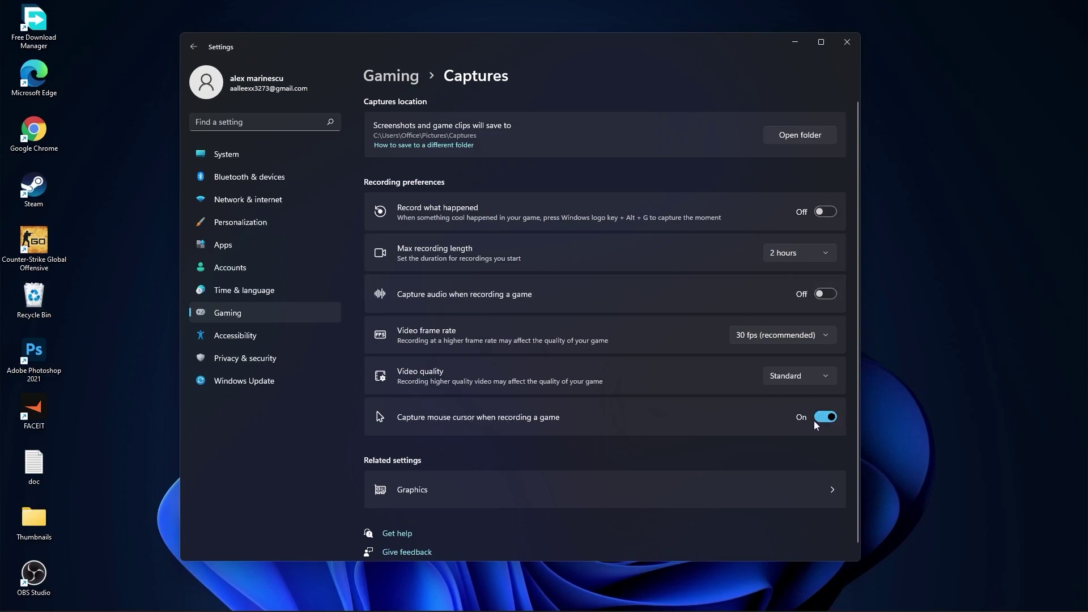
Step: Confirm Gaming > Game Mode is On
left_click(395, 78)
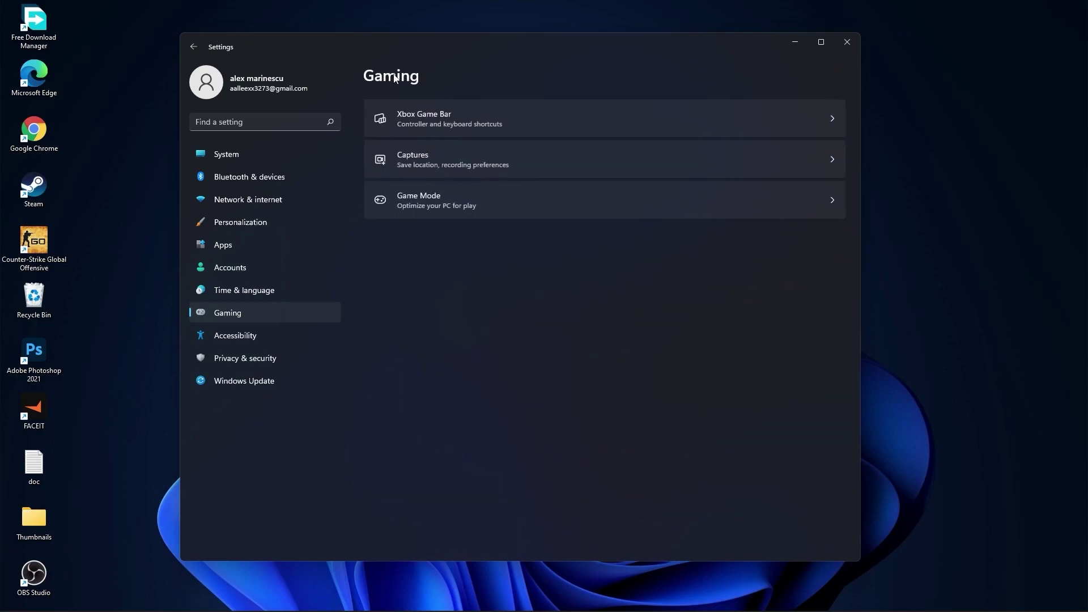
left_click(430, 197)
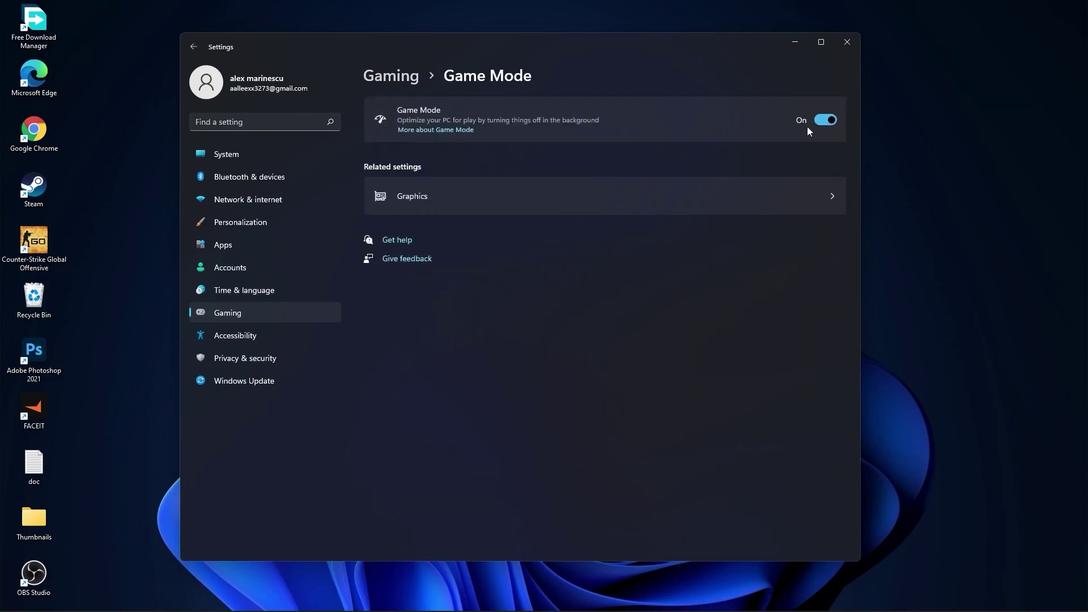
key("alt+Left")
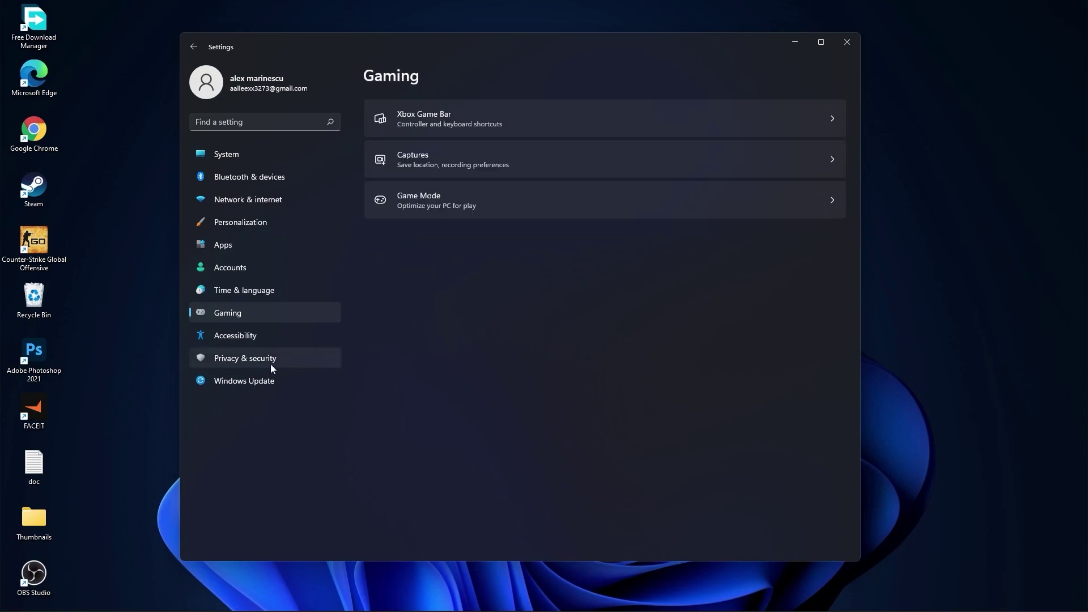
Step: Review the General, Speech, Inking & typing and Diagnostics & feedback privacy pages
left_click(261, 360)
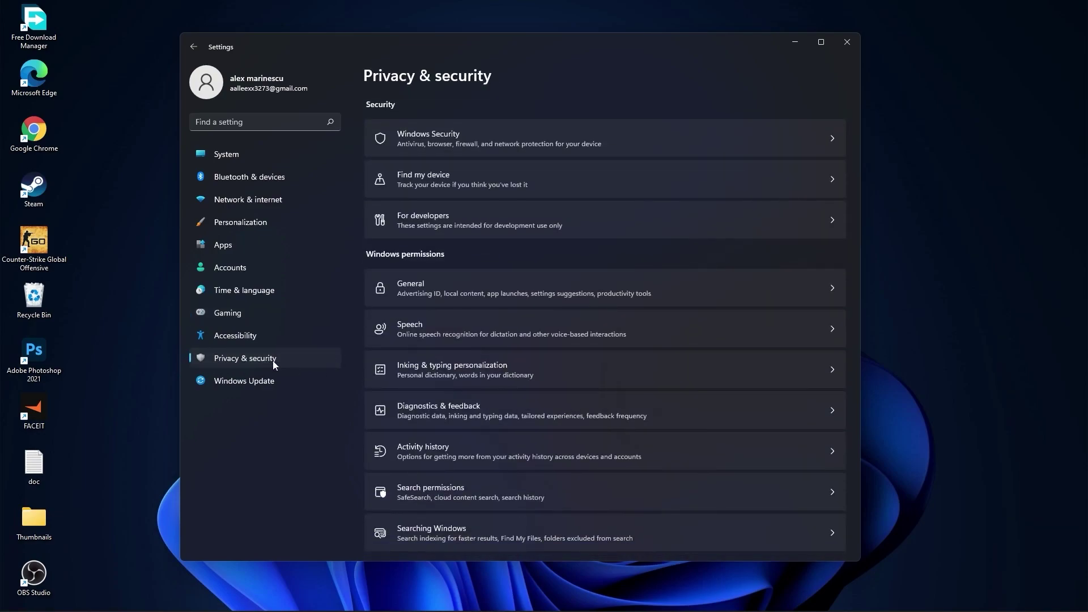
left_click(436, 287)
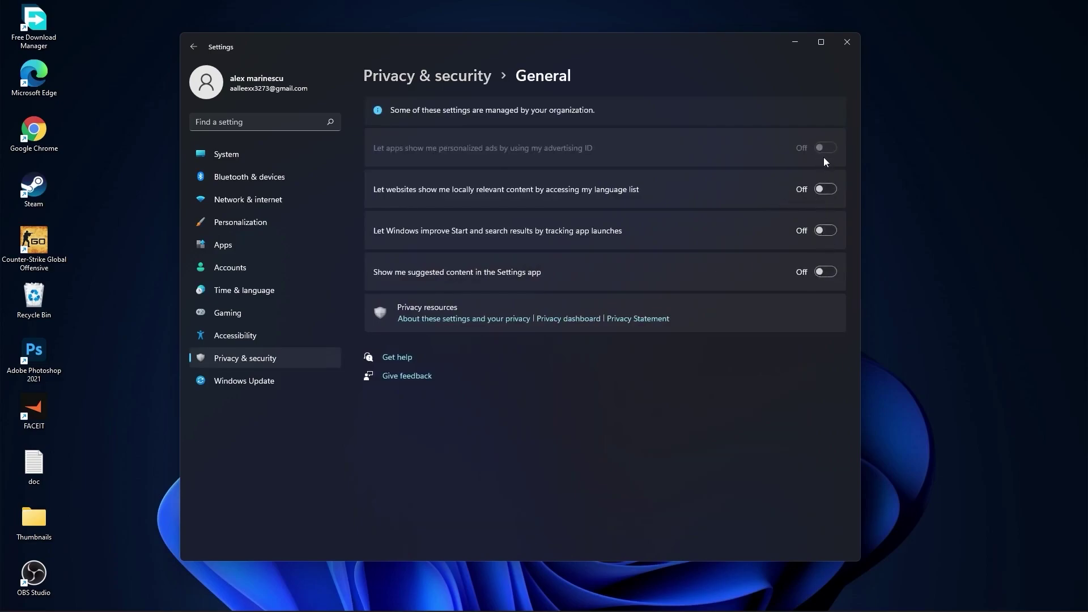
left_click(450, 82)
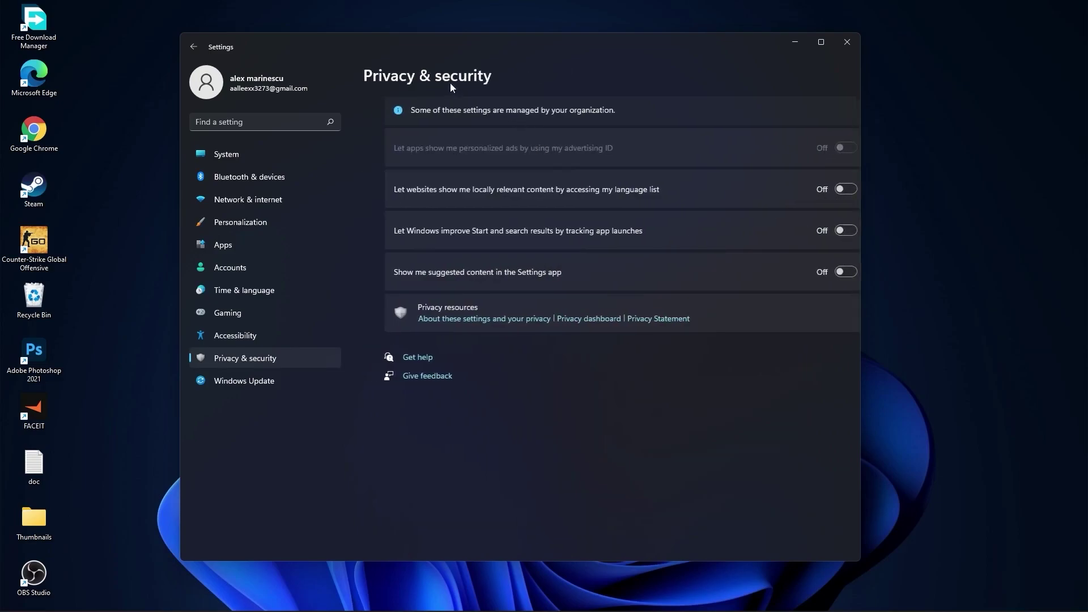
left_click(439, 326)
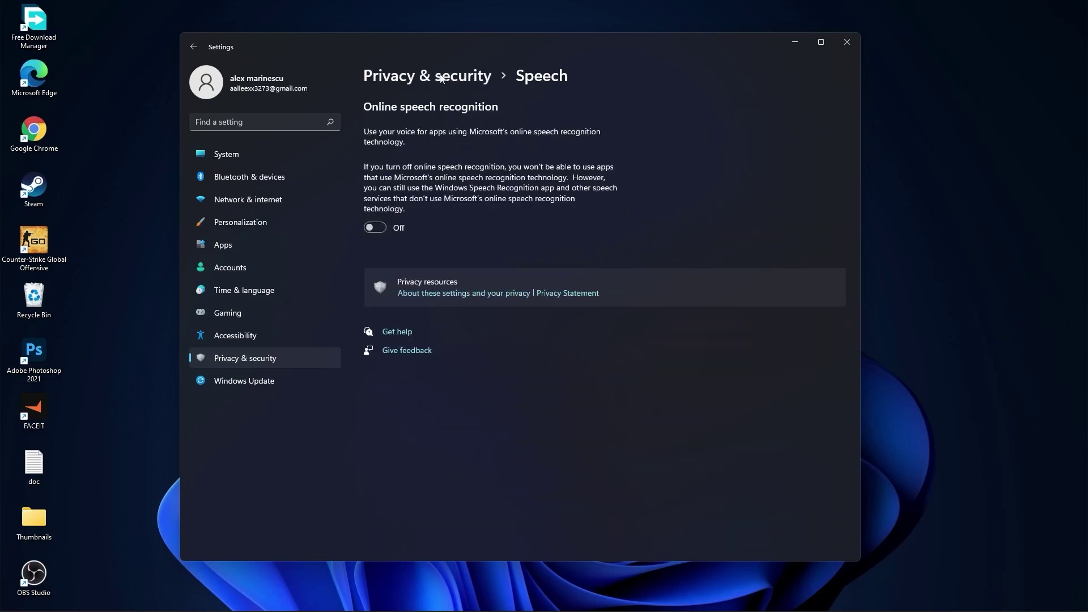
left_click(441, 78)
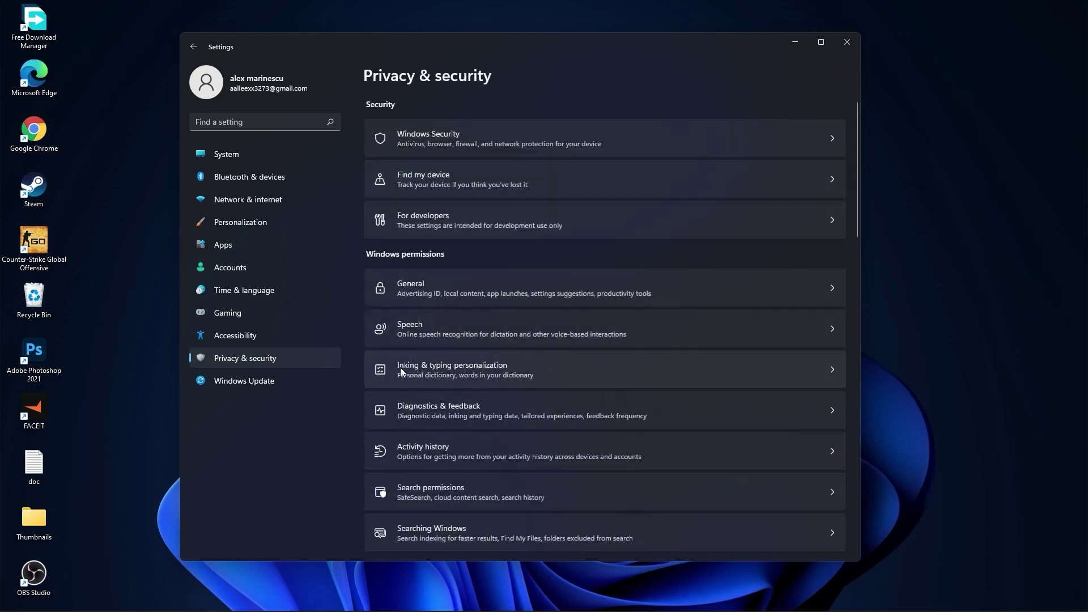
left_click(493, 370)
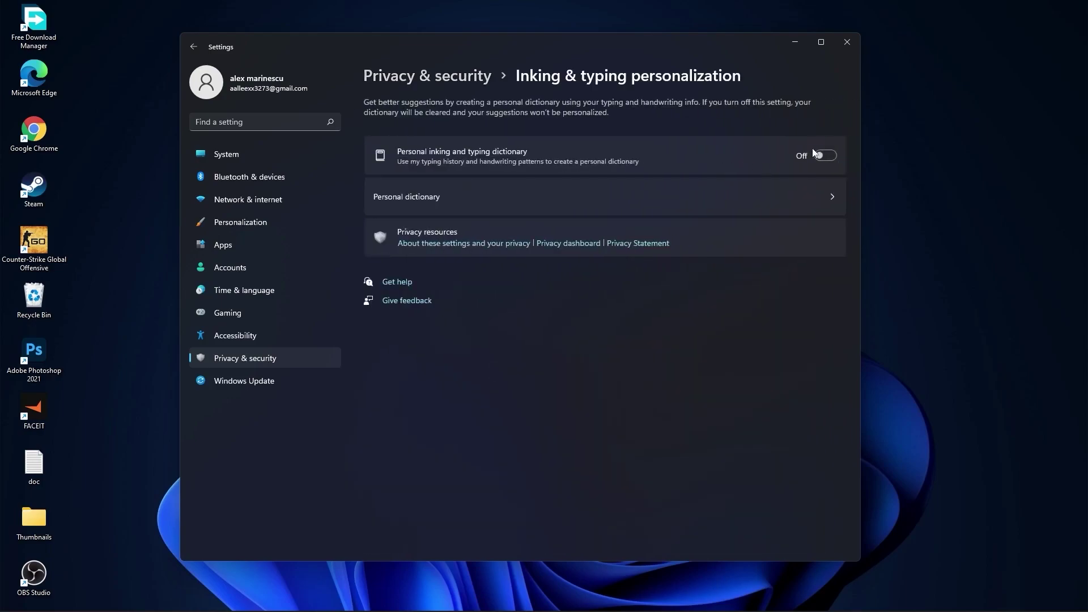
left_click(442, 77)
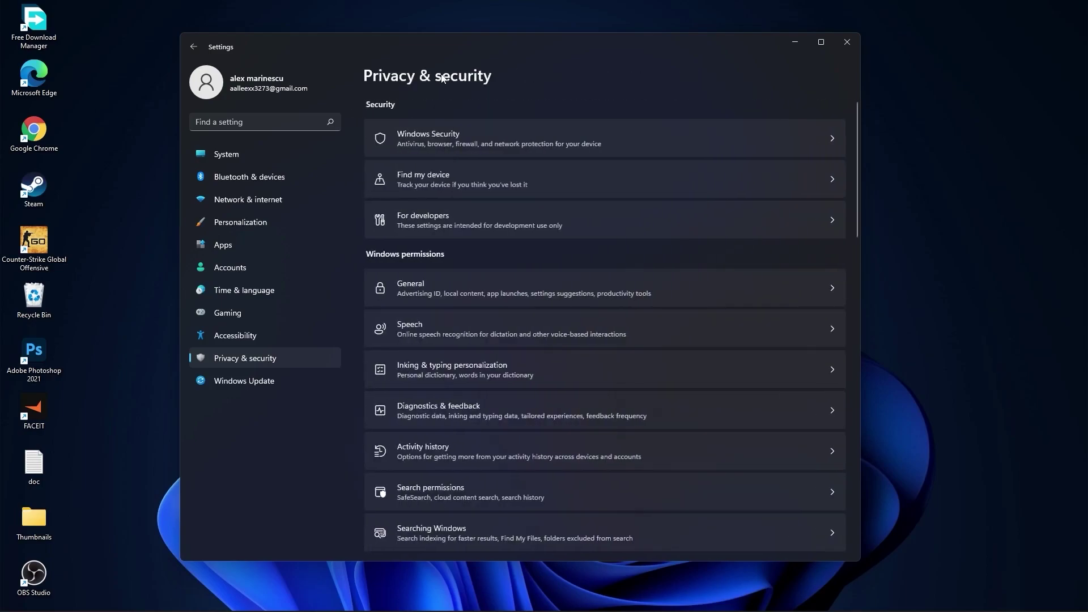
left_click(461, 413)
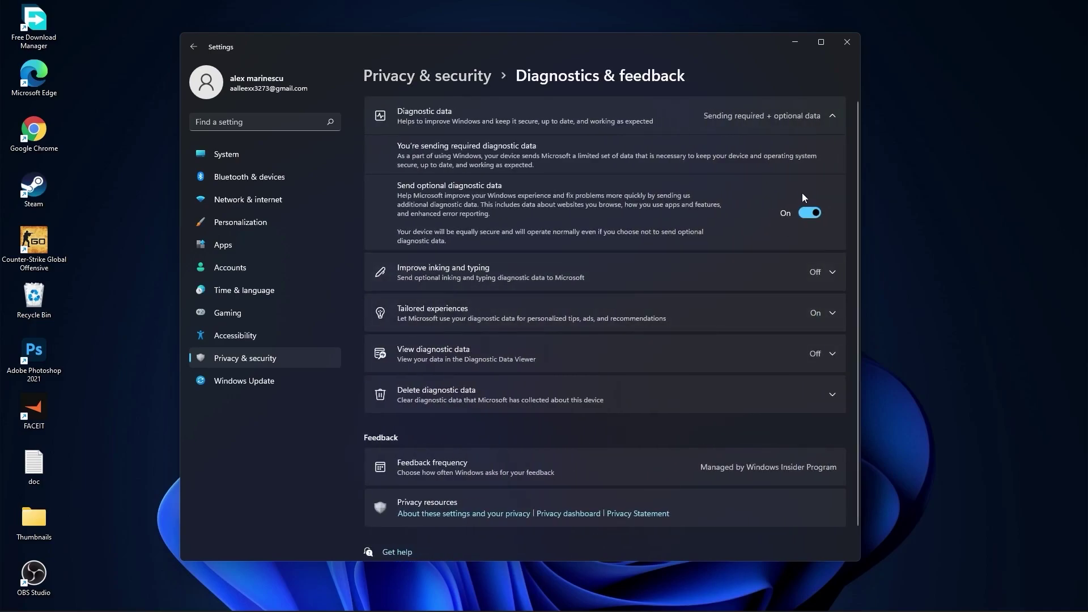
left_click(447, 78)
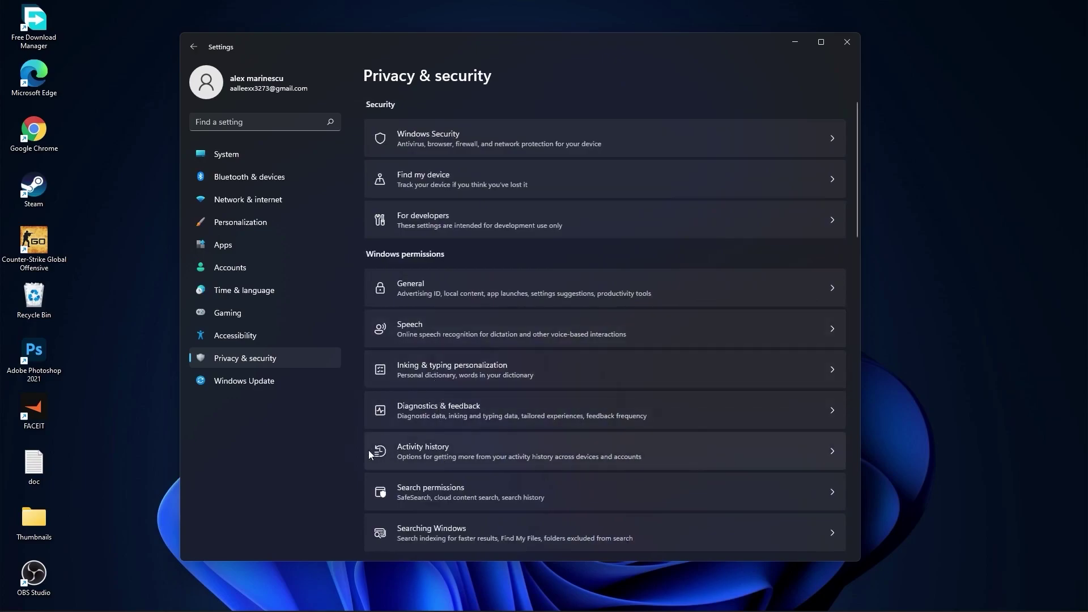
Step: Uncheck 'Store my activity history on this device' and view the Searching Windows settings
left_click(434, 451)
left_click(370, 156)
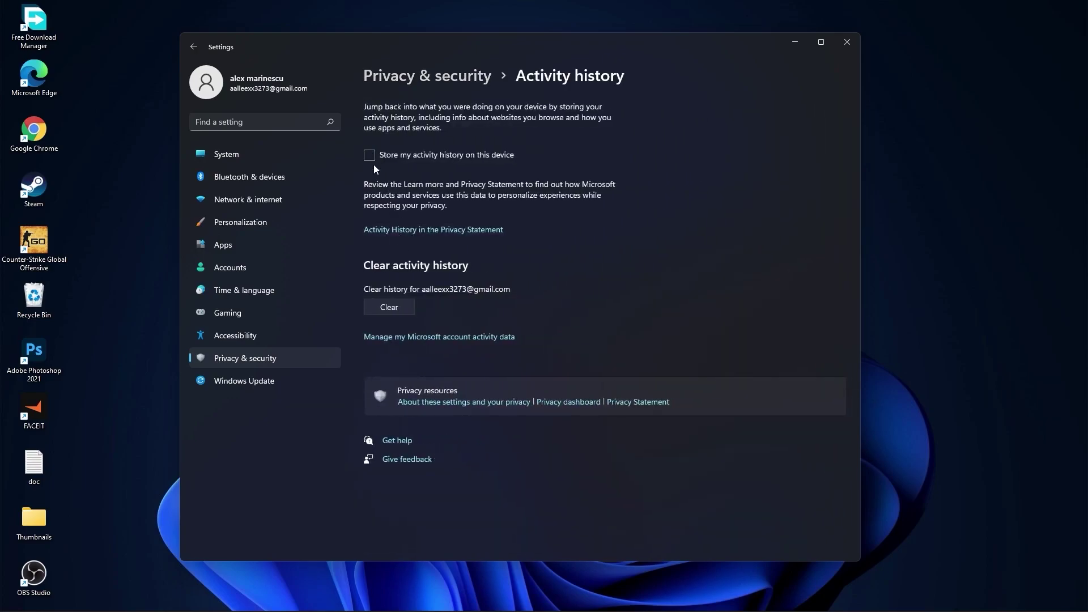
left_click(413, 77)
scroll(541, 306, "down", 5)
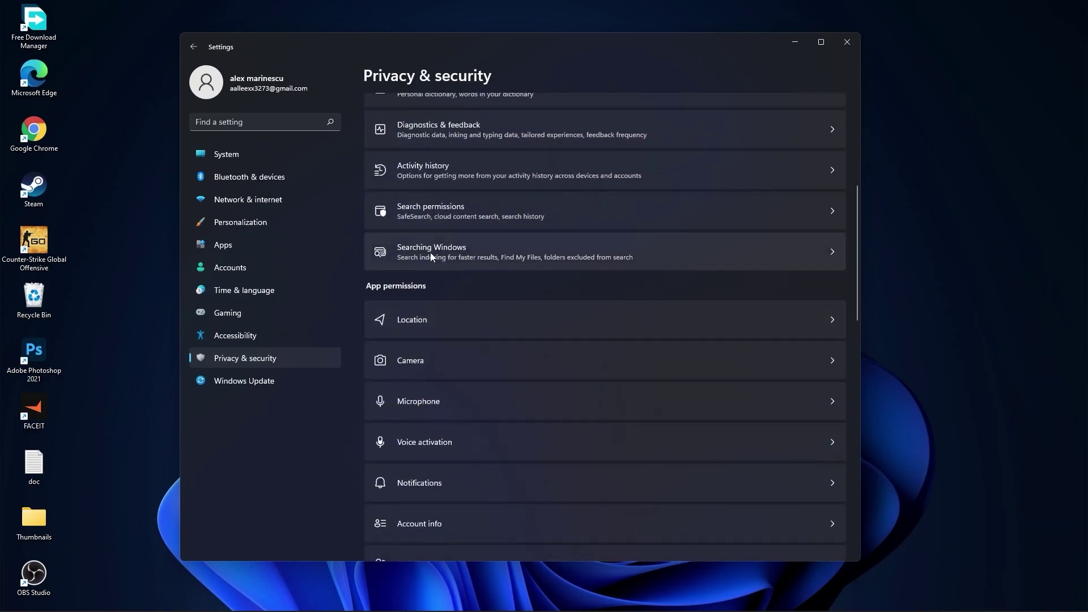
left_click(442, 254)
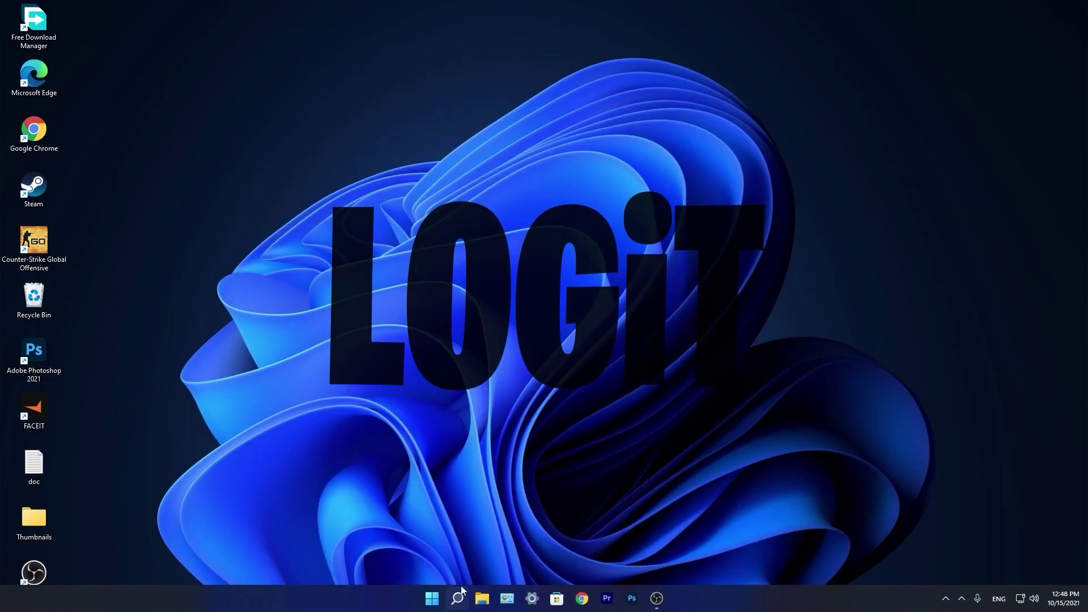
Step: Open Task Manager via search and set CCXProcess to Disabled under Startup apps
left_click(457, 599)
type("task")
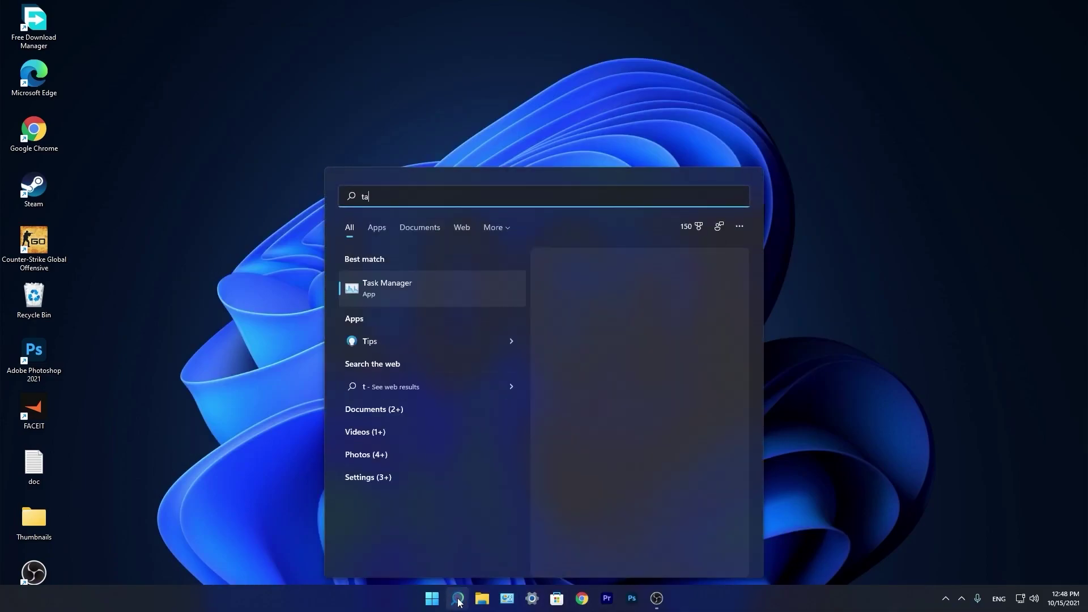
left_click(398, 286)
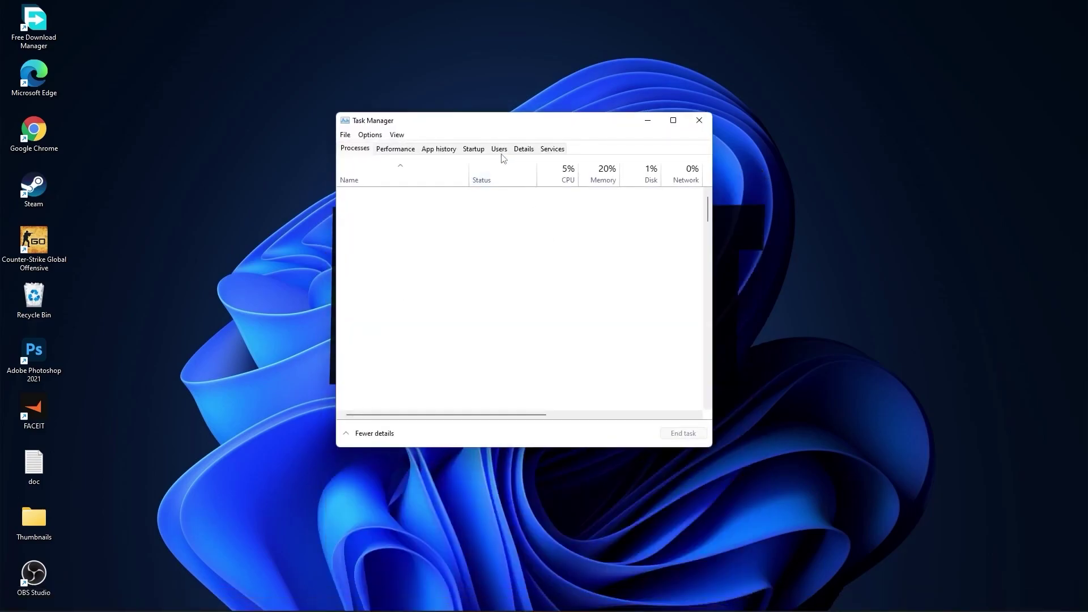
left_click(482, 151)
left_click(556, 211)
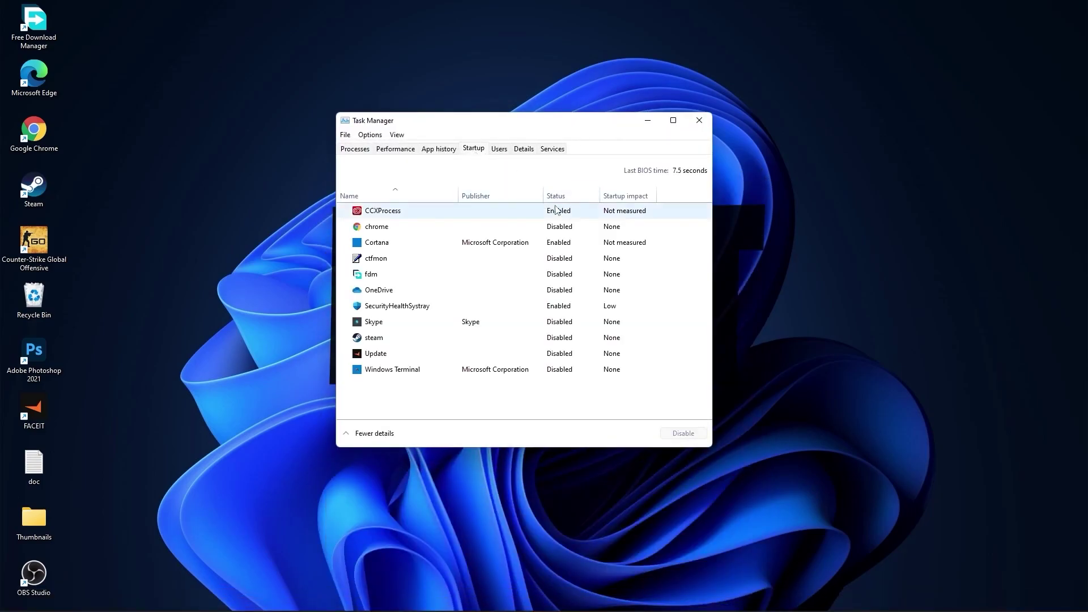
right_click(556, 211)
left_click(555, 210)
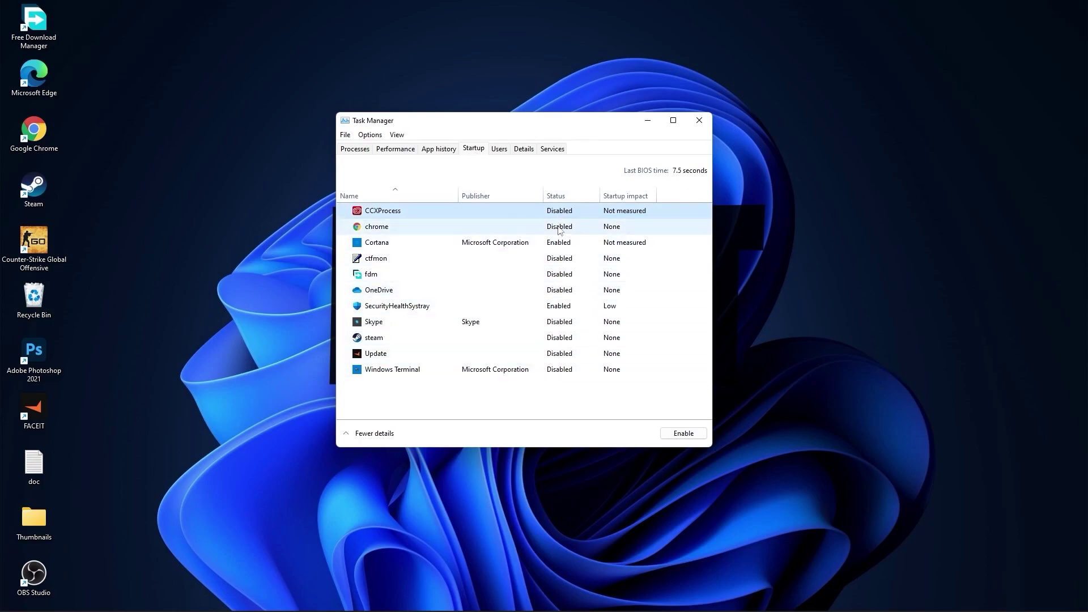
Step: Close Task Manager, open Defragment and Optimize Drives via 'optimi', and optimize drive C:
left_click(697, 121)
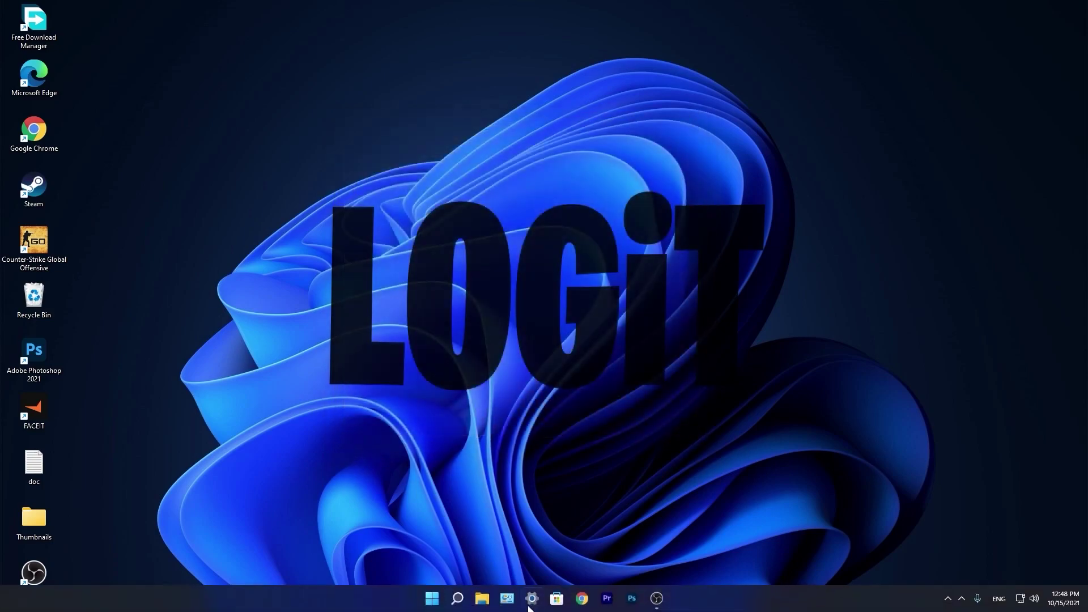
left_click(458, 598)
type("optimi")
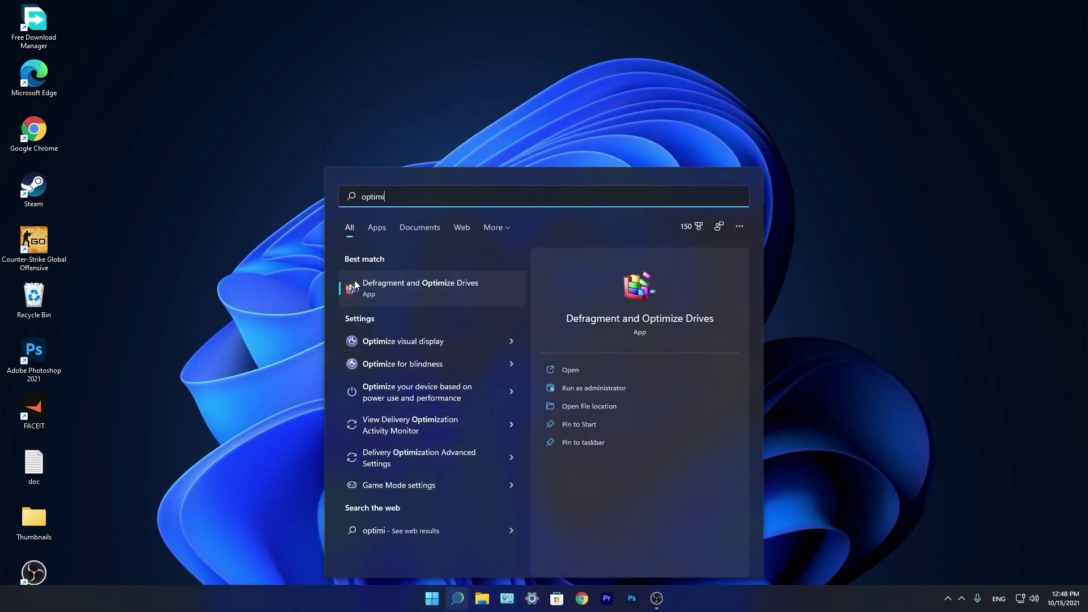
left_click(434, 285)
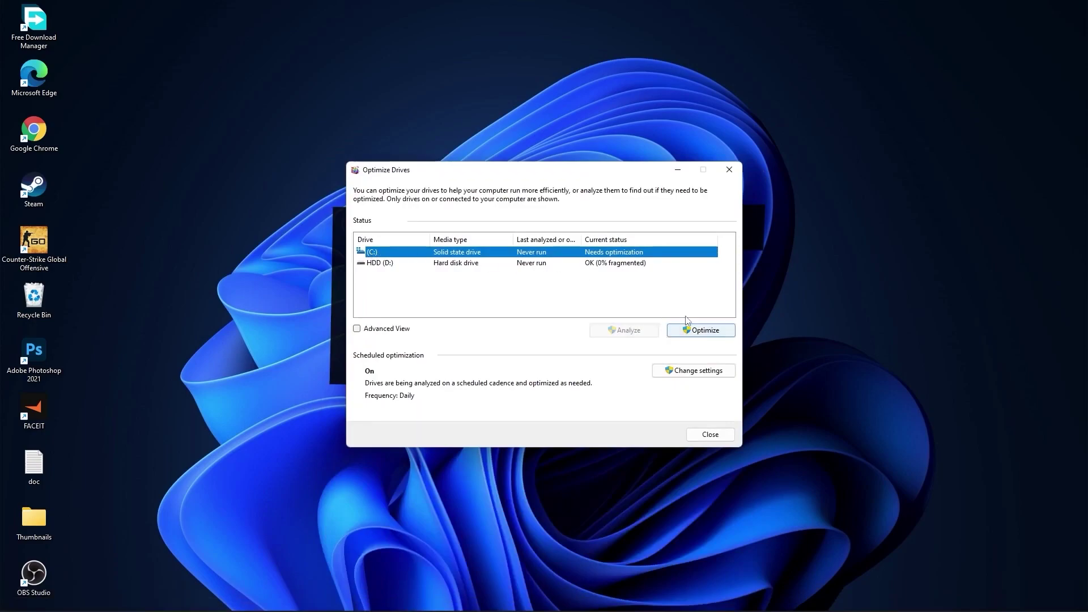
left_click(697, 334)
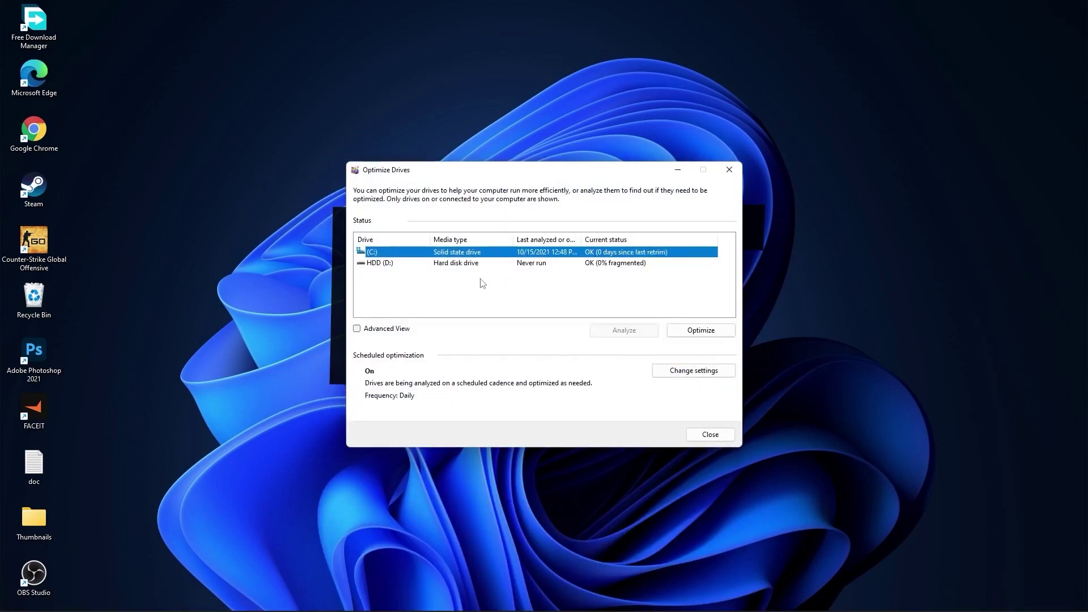
Step: Analyze and then optimize the D: hard disk drive
left_click(376, 266)
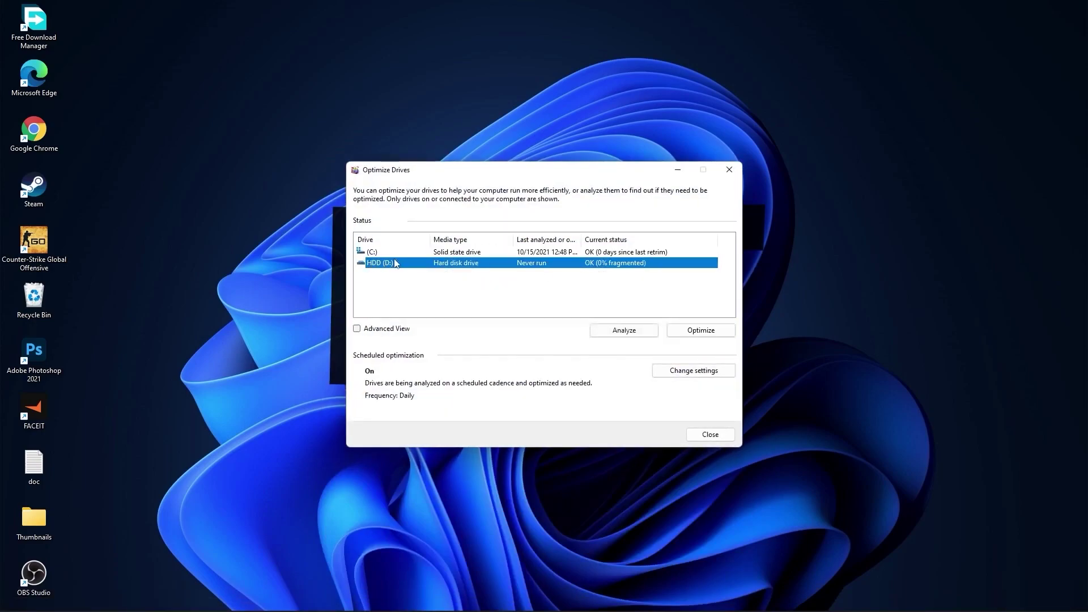
left_click(633, 327)
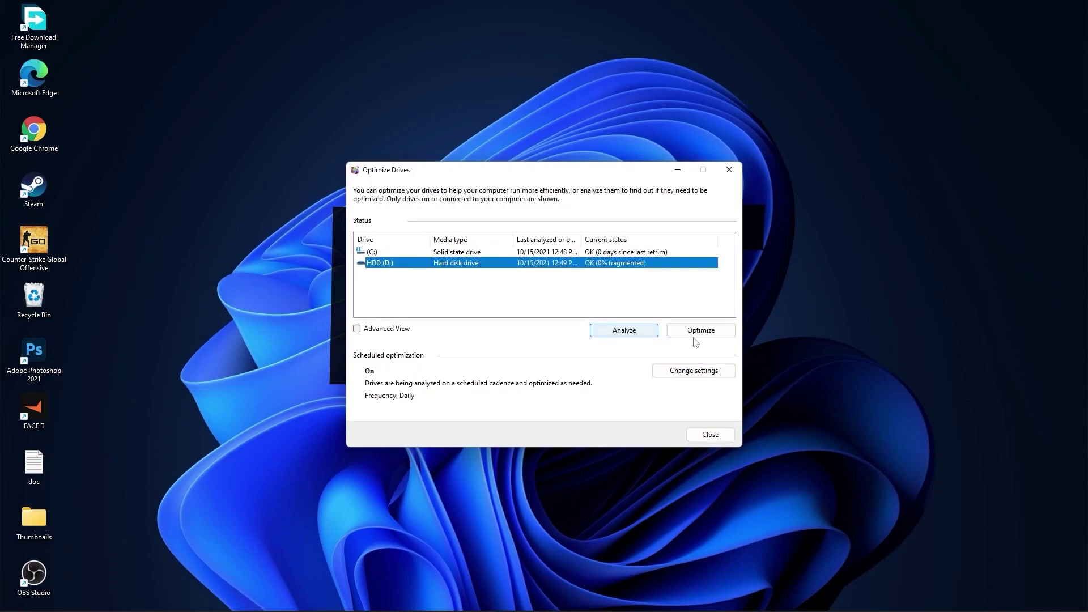
left_click(702, 331)
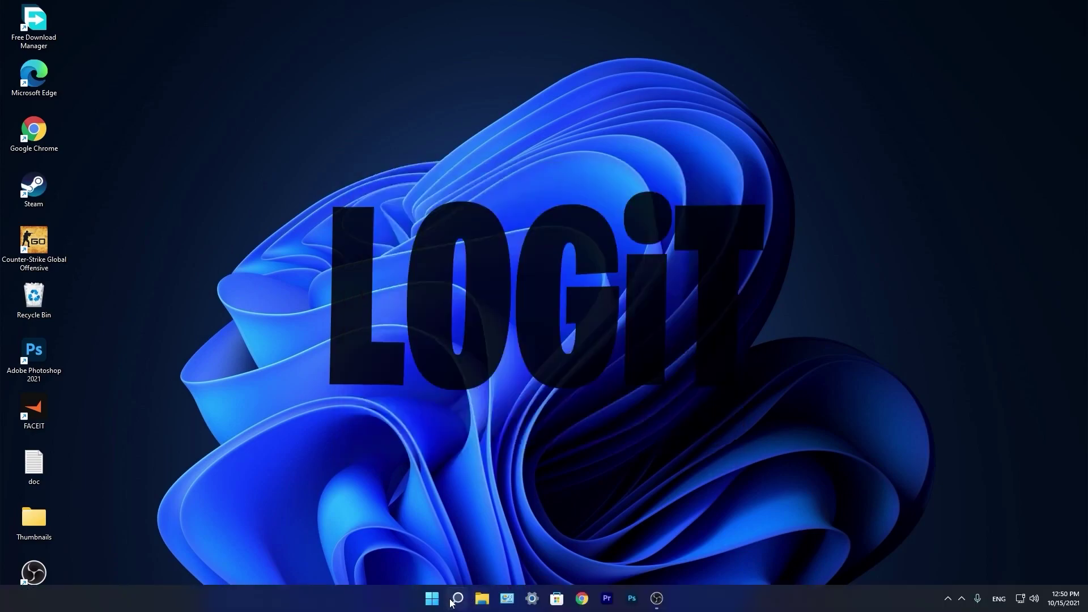
Step: Run 'temp' and delete all eight files in the Windows Temp folder
left_click(453, 602)
type("run")
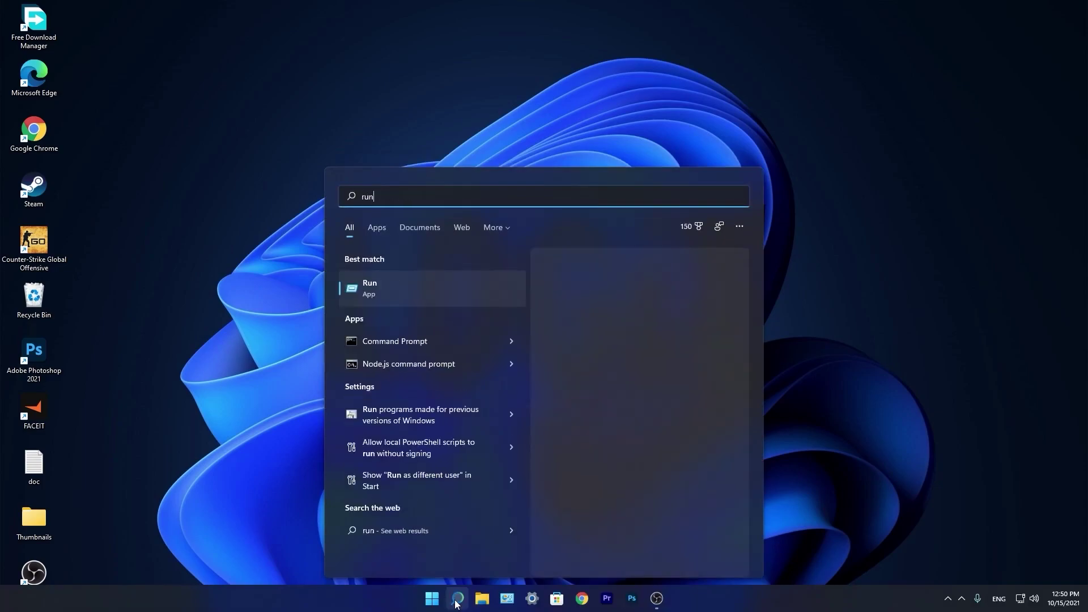
left_click(392, 288)
type("temp")
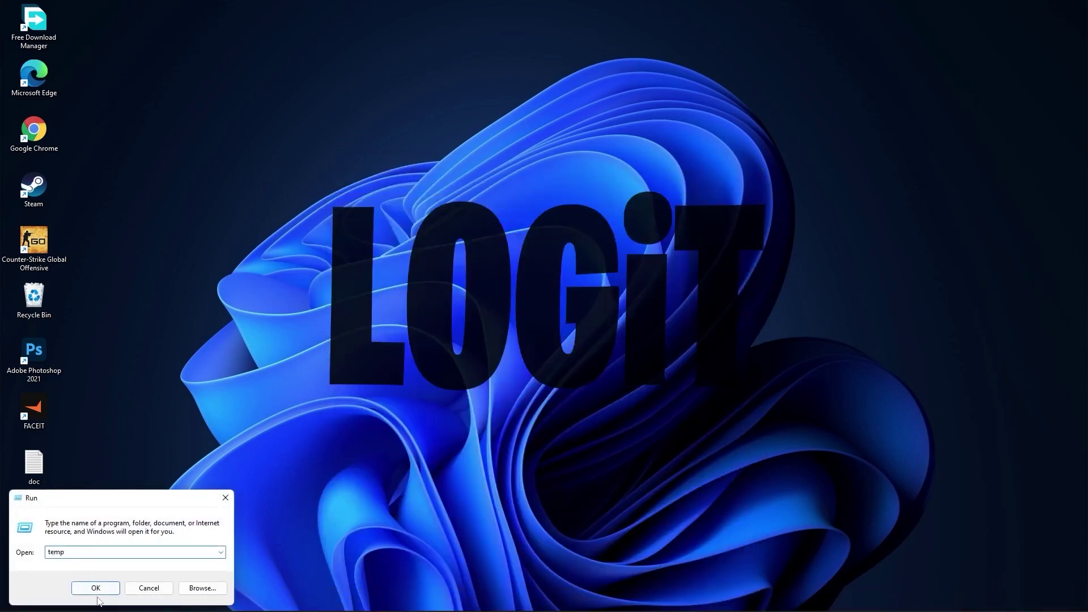
left_click(103, 590)
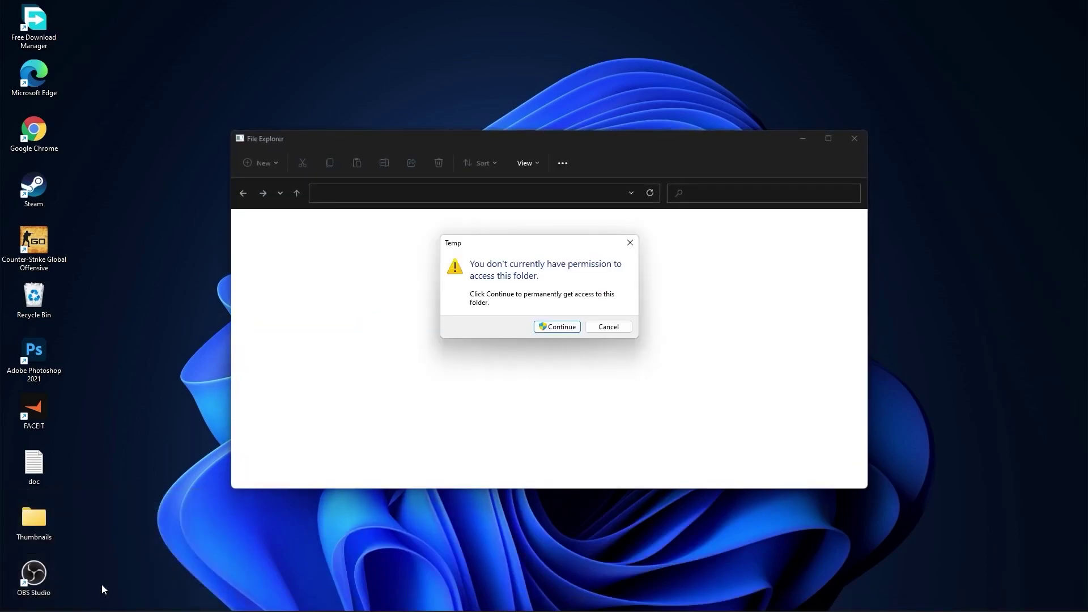
left_click(561, 324)
mouse_move(652, 413)
left_mouse_down()
mouse_move(478, 310)
mouse_move(409, 236)
left_mouse_up()
right_click(410, 236)
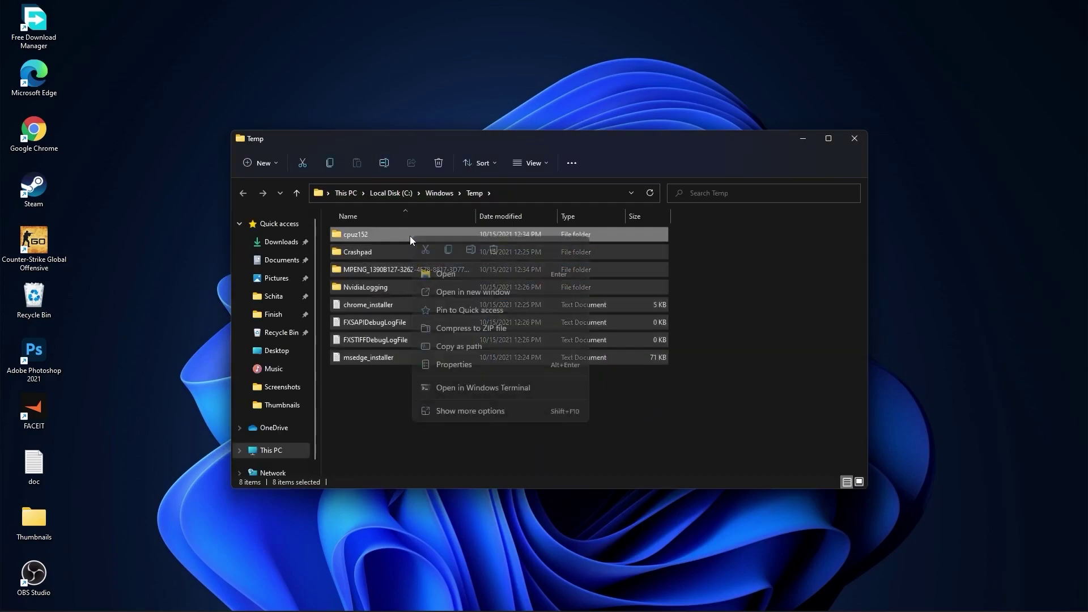
left_click(492, 249)
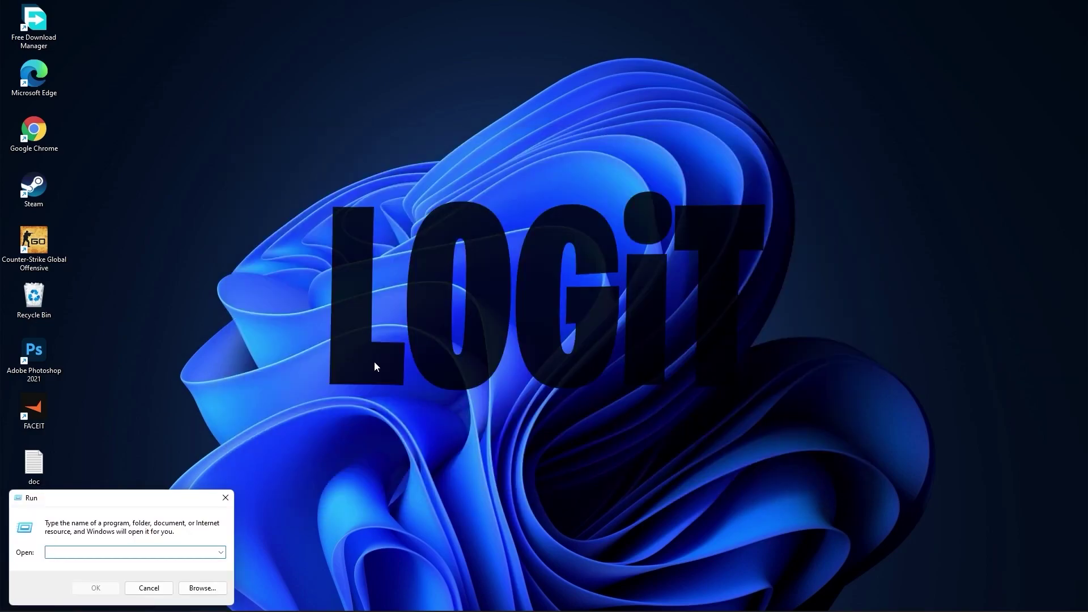
Step: Open %temp% and delete all eight temporary files there
type("%temp%")
left_click(100, 586)
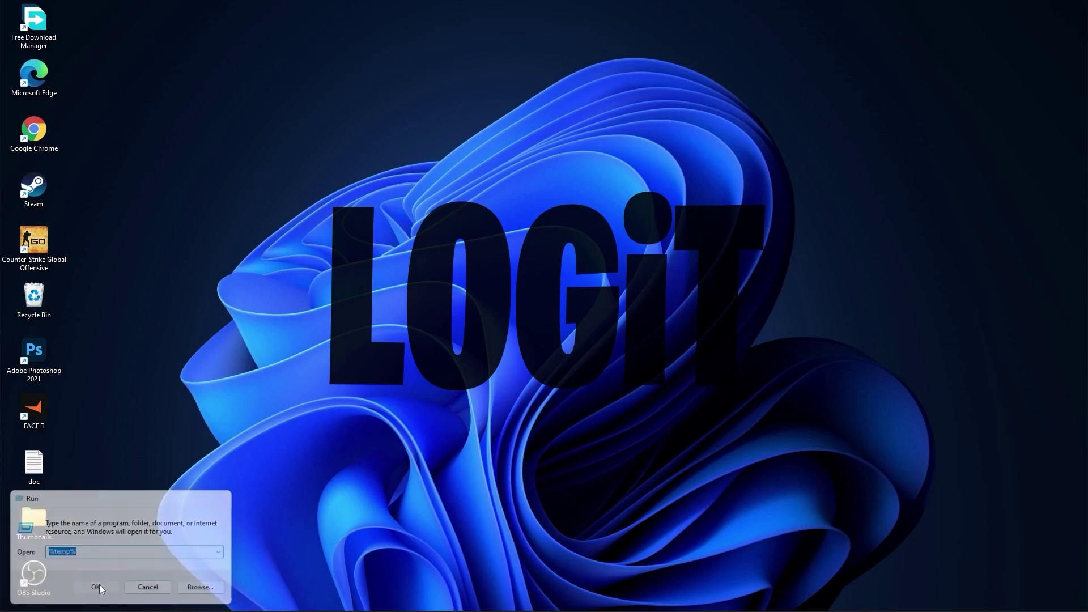
mouse_move(607, 420)
left_mouse_down()
mouse_move(429, 353)
mouse_move(429, 238)
left_mouse_up()
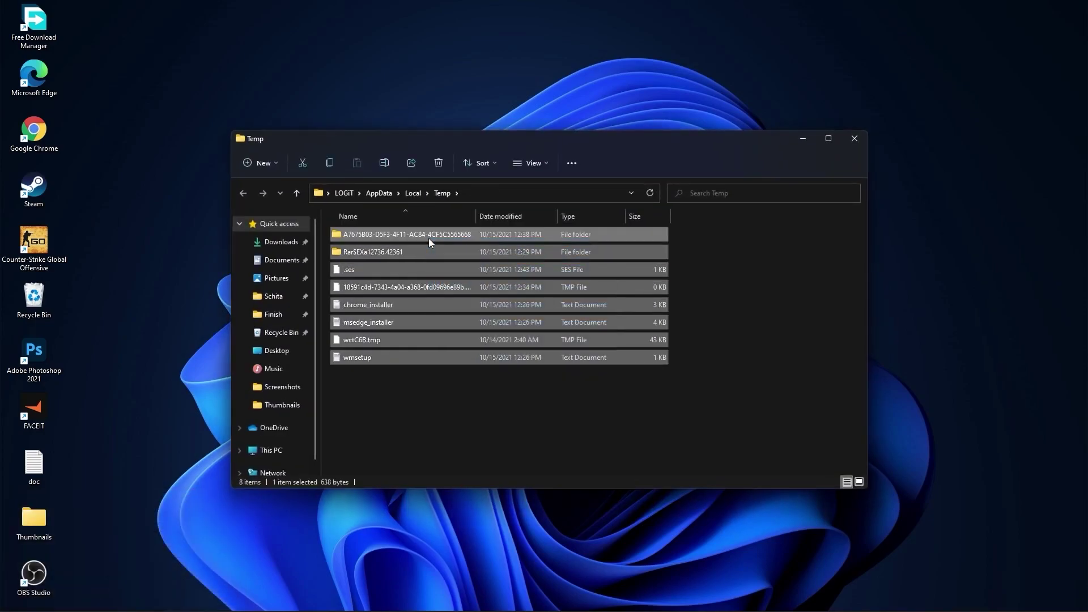
right_click(428, 238)
left_click(512, 251)
Step: Open the Windows Prefetch folder via Run and delete all its files
key("alt+F4")
key("super+r")
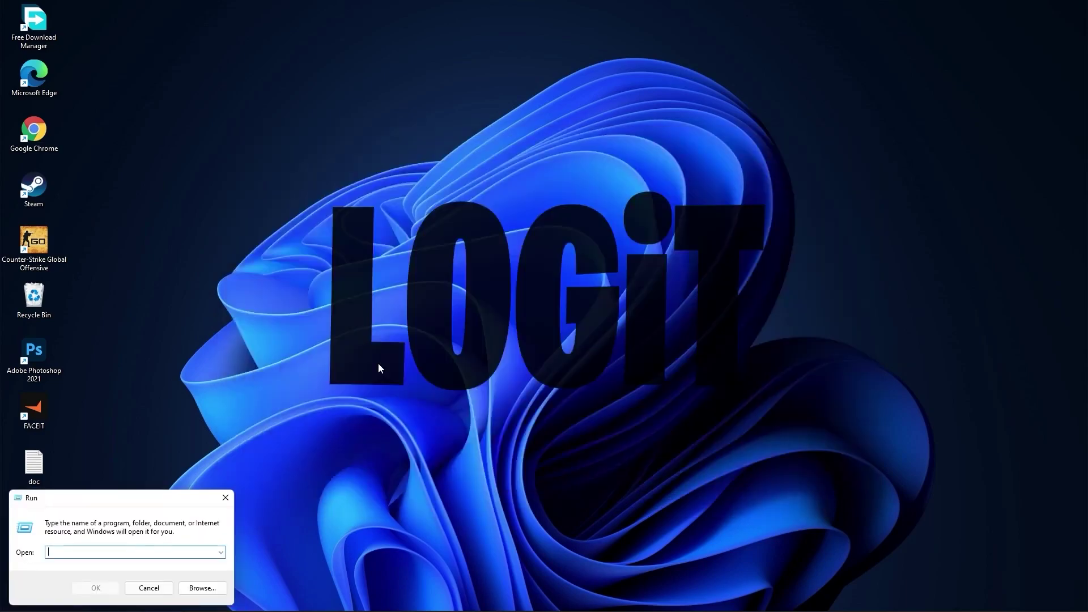
type("prefet")
type("ch")
left_click(99, 588)
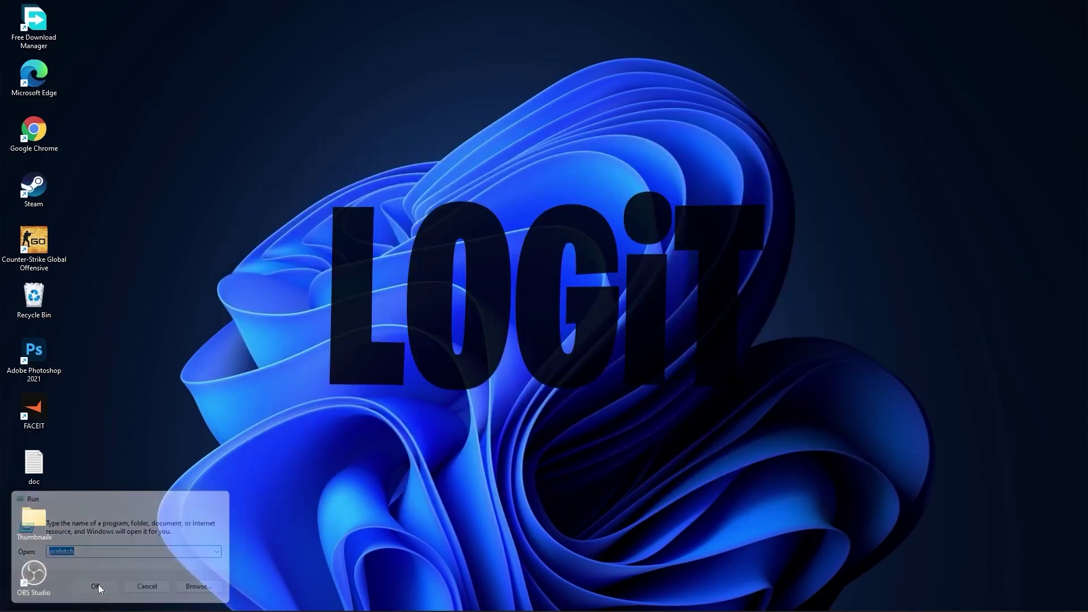
left_click(555, 326)
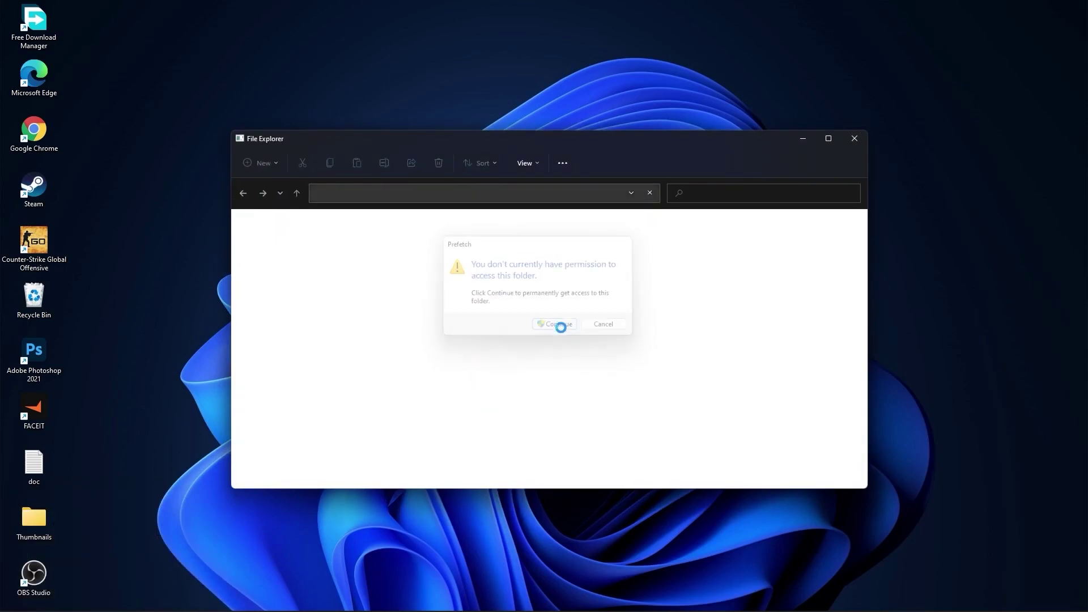
mouse_move(697, 231)
left_mouse_down()
mouse_move(579, 373)
mouse_move(540, 542)
mouse_move(548, 453)
left_mouse_up()
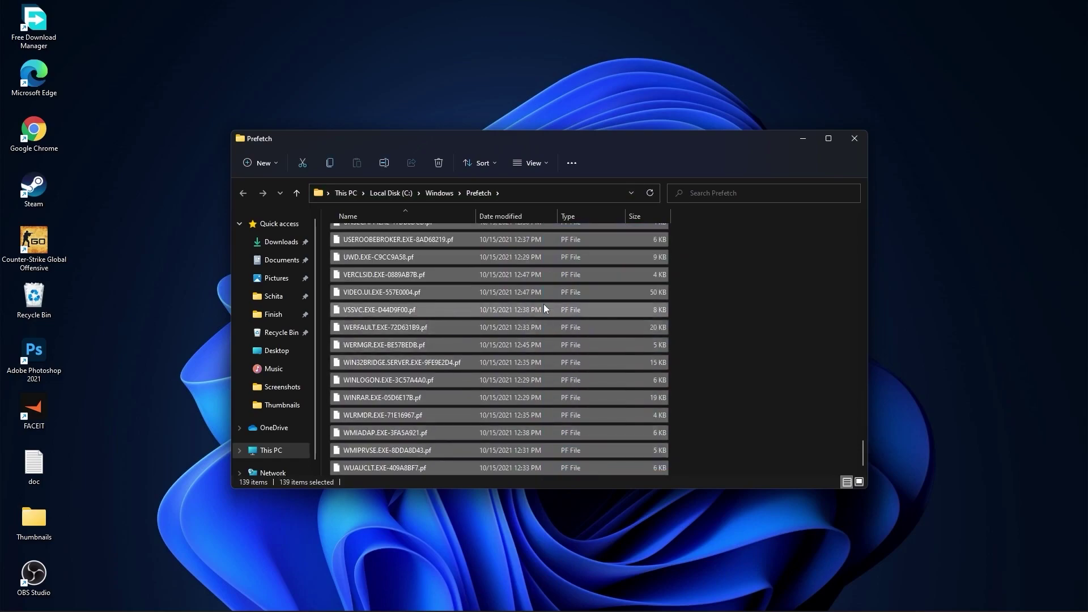
right_click(546, 274)
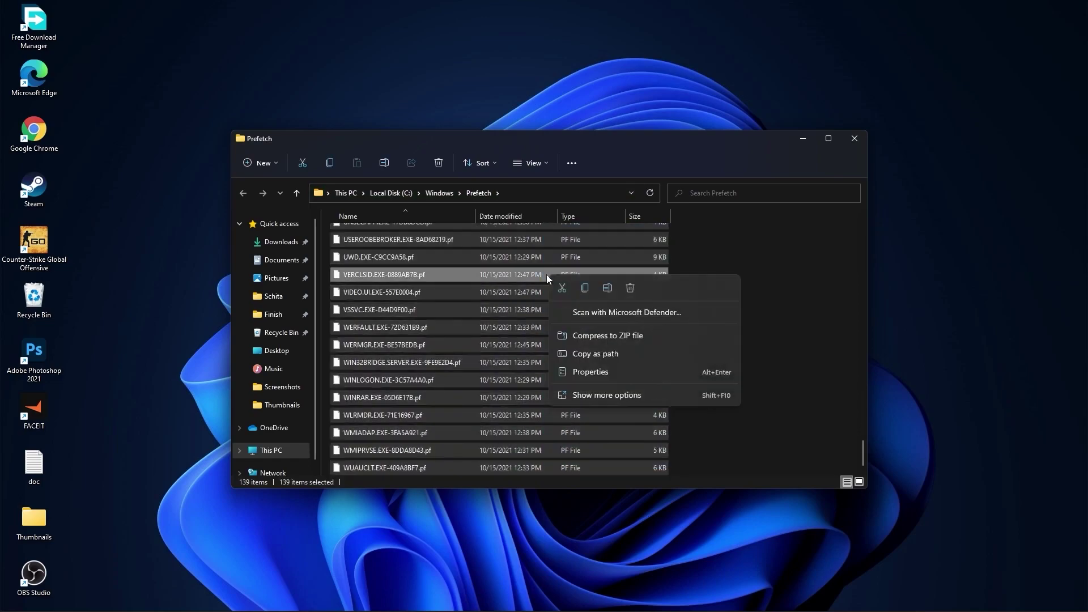
left_click(629, 289)
Step: Set visual effects to Custom with only smooth screen-font edges and thumbnails enabled, then apply
left_click(462, 600)
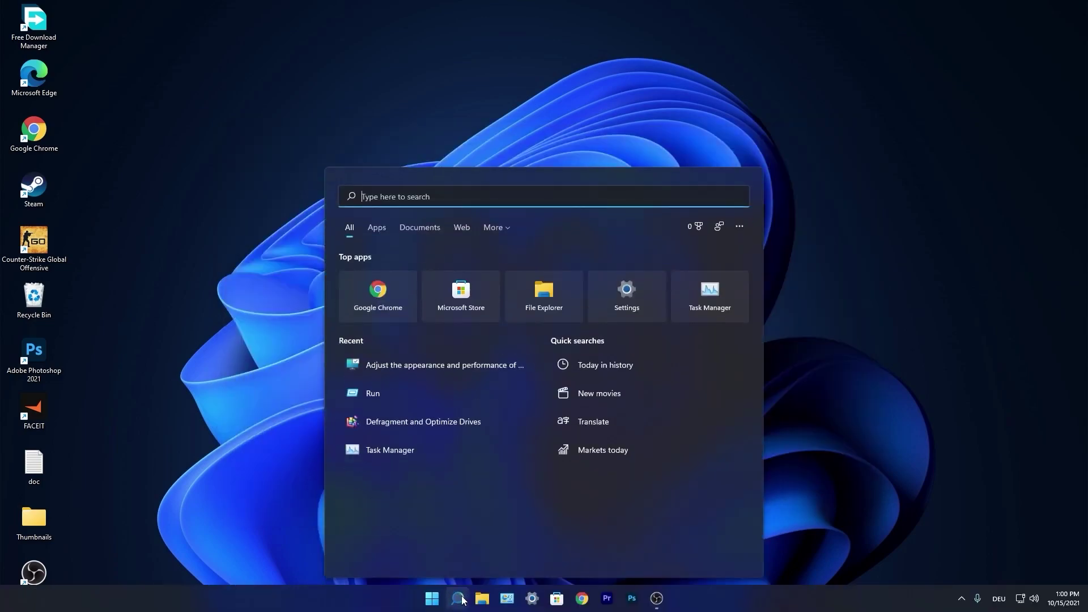
type("performa")
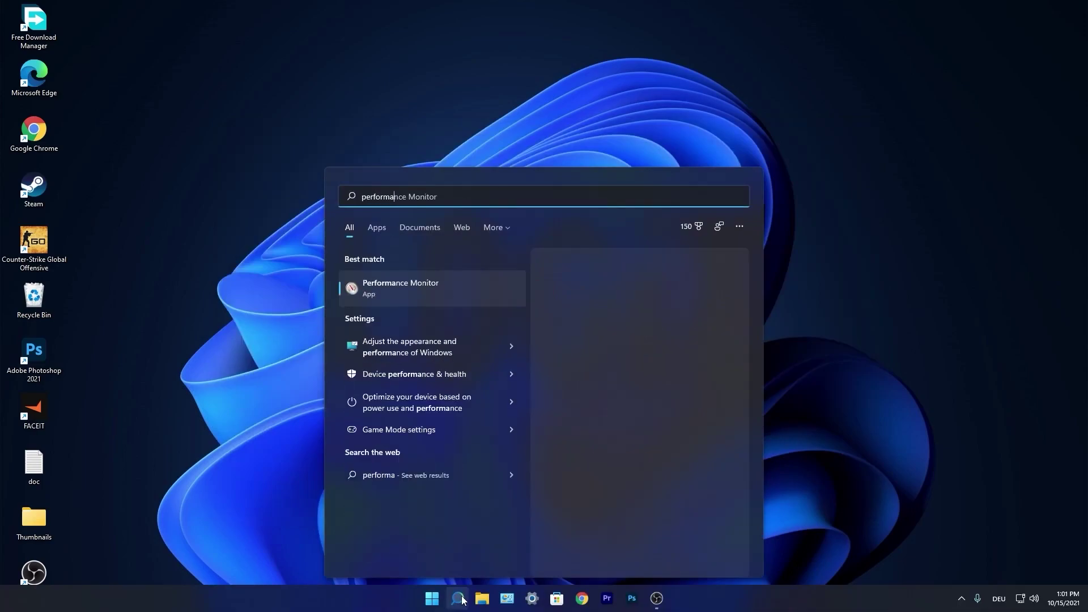
type("nce")
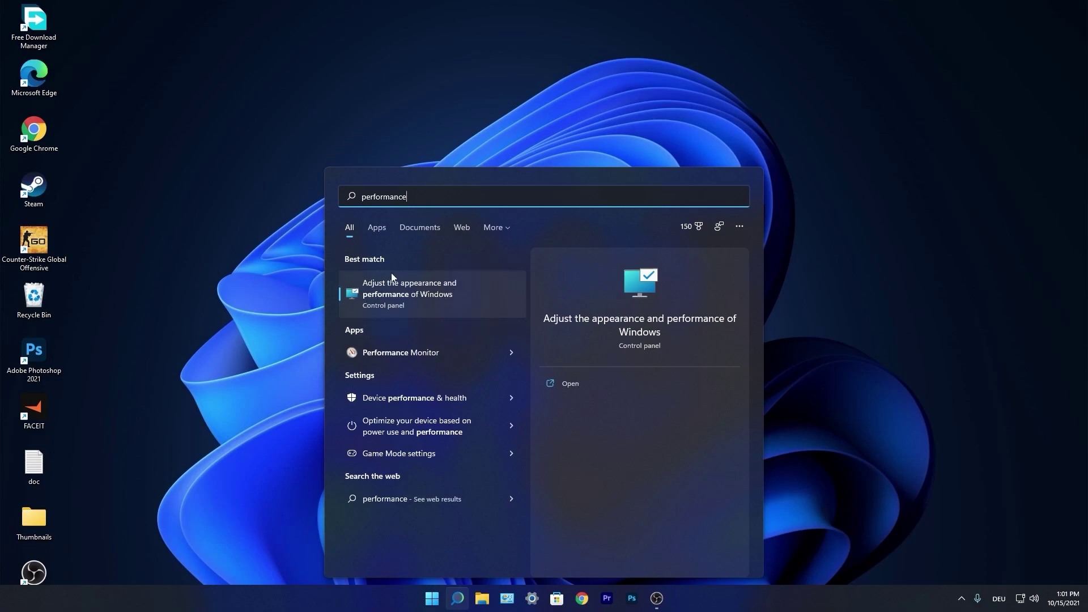
left_click(413, 294)
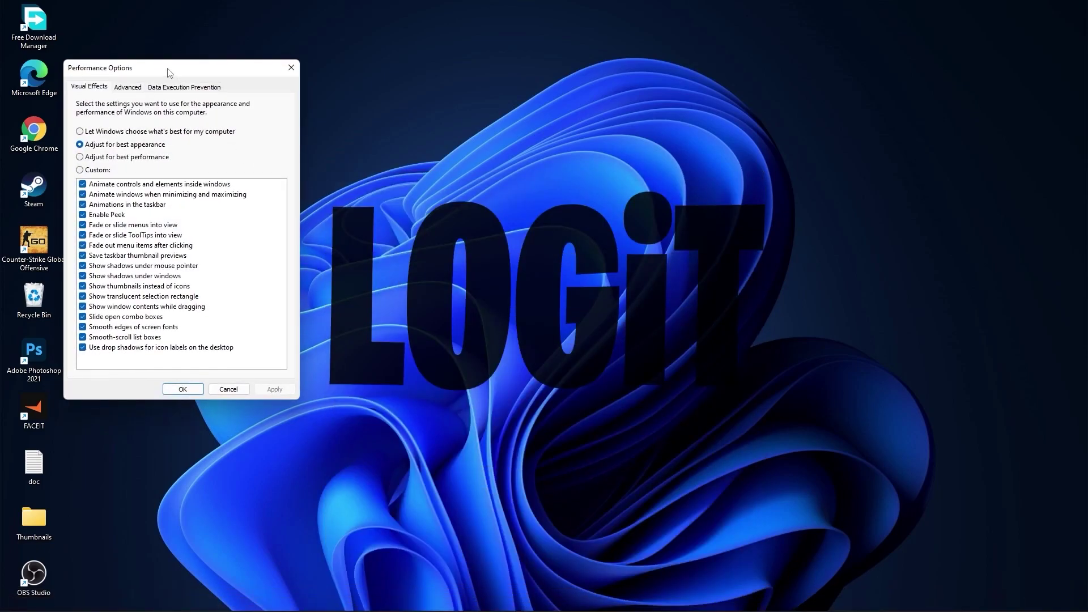
left_click_drag(167, 69, 528, 141)
left_click(441, 230)
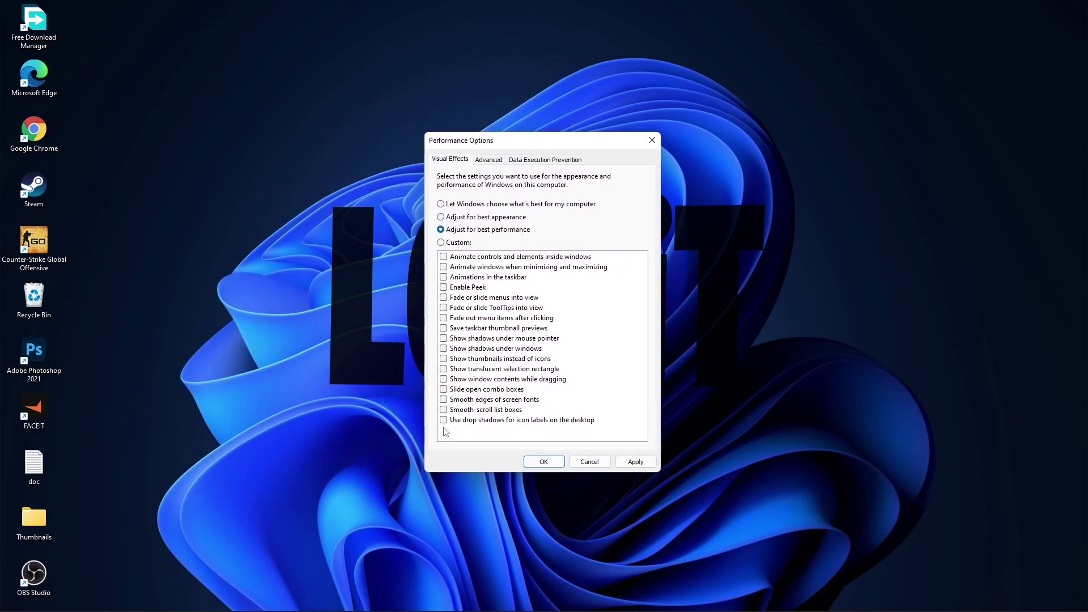
left_click(442, 243)
left_click(447, 401)
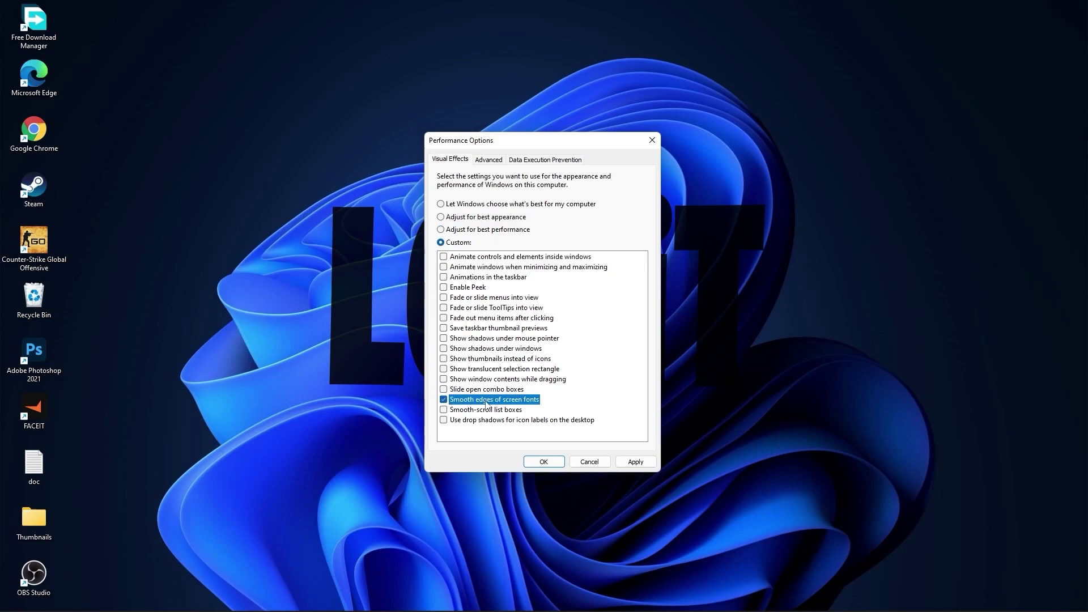
left_click(442, 360)
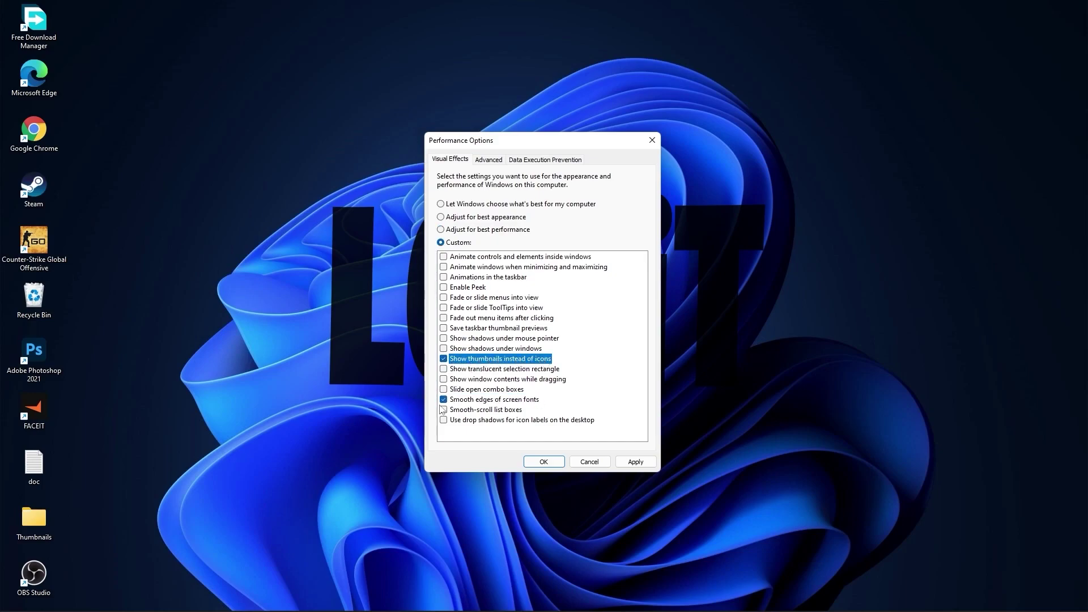
left_click(635, 462)
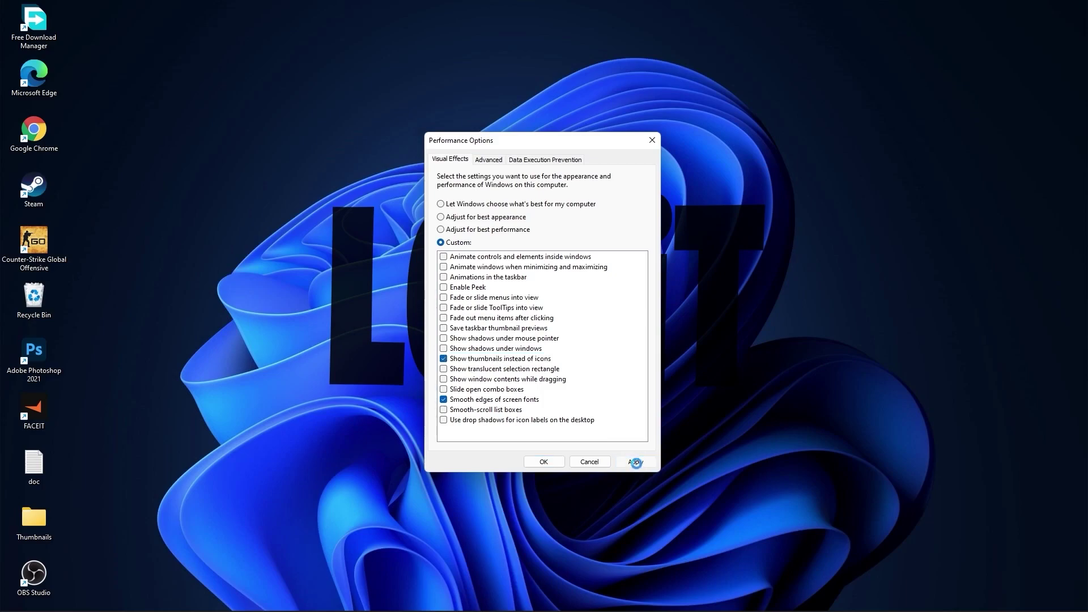
left_click(544, 462)
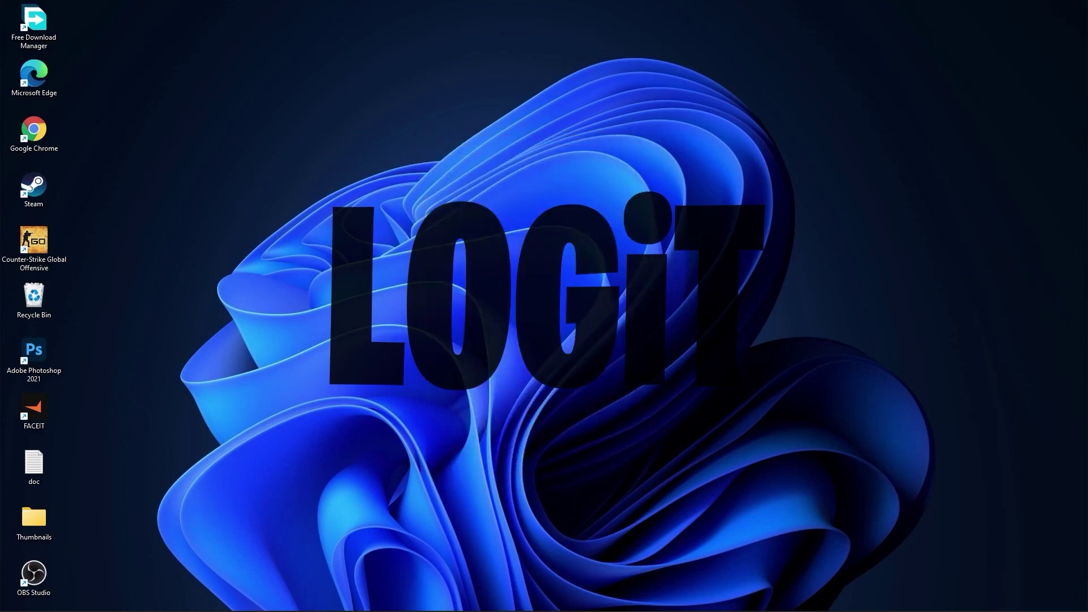
Step: Search NVIDIA drivers for GeForce 10 Series GTX 1050 Ti and download Game Ready Driver 496.13
left_click(582, 599)
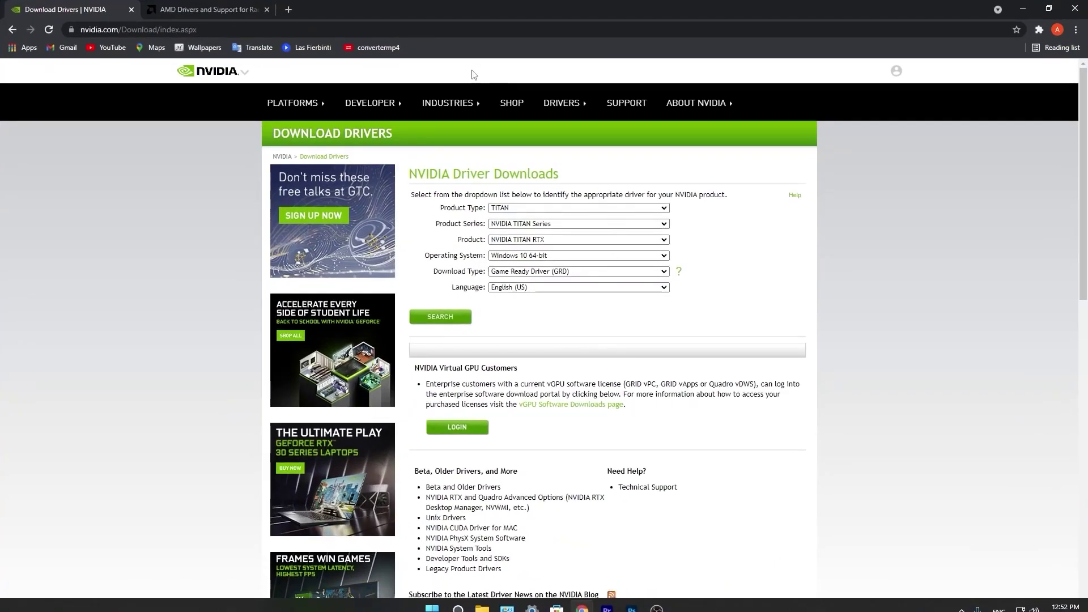
left_click(578, 208)
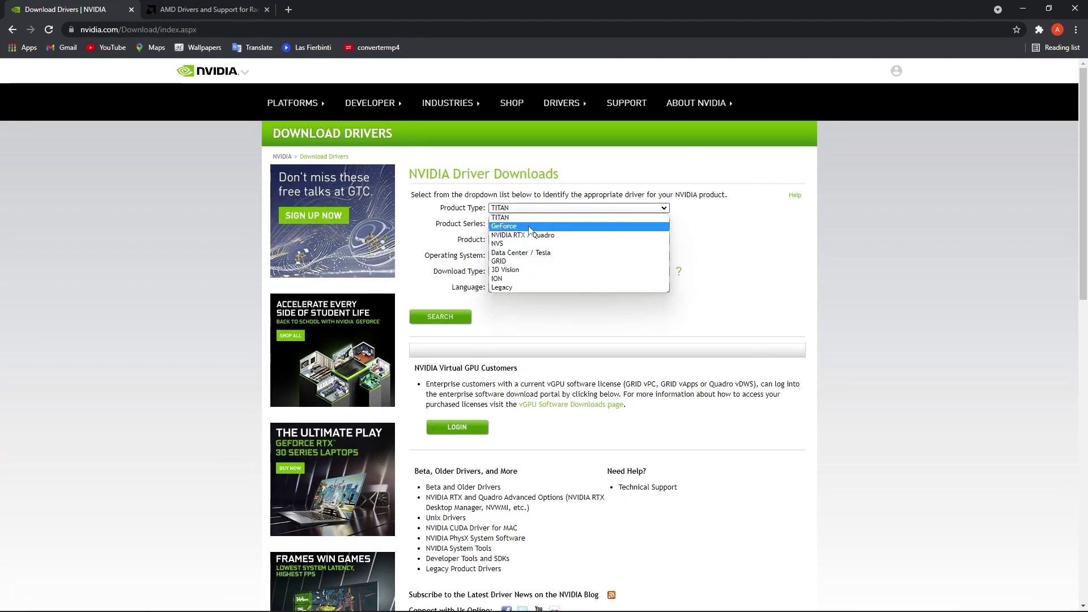
left_click(566, 226)
left_click(578, 224)
left_click(567, 326)
left_click(536, 243)
left_click(561, 303)
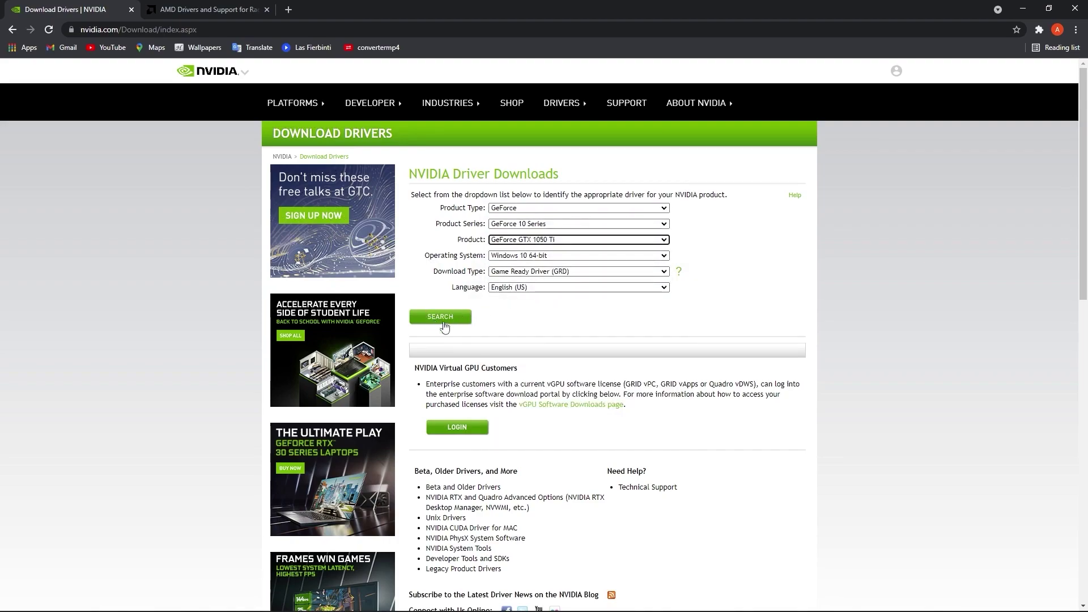
left_click(445, 323)
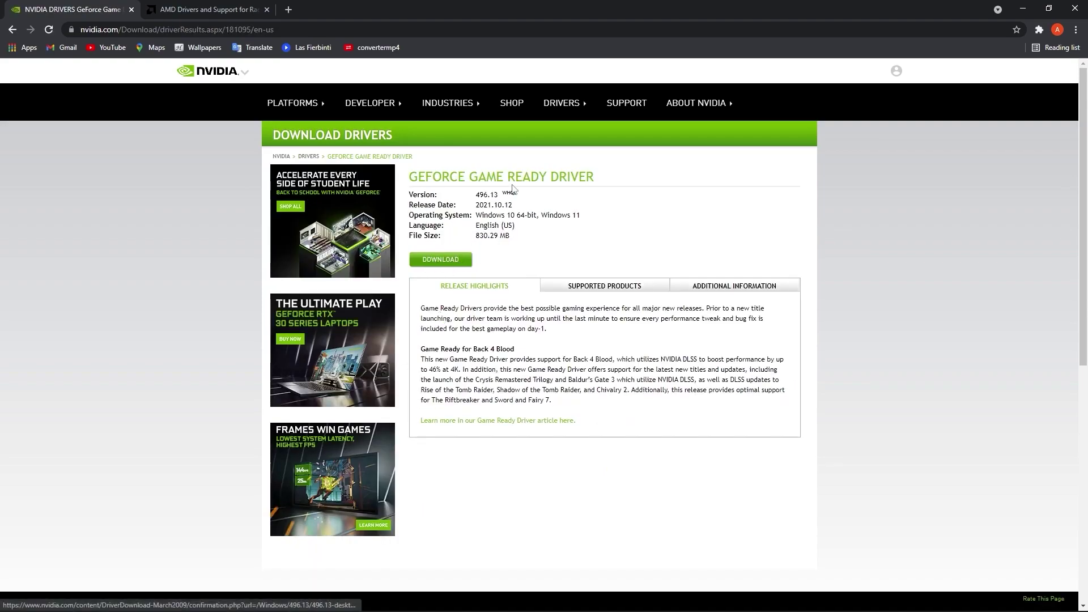
left_click(455, 262)
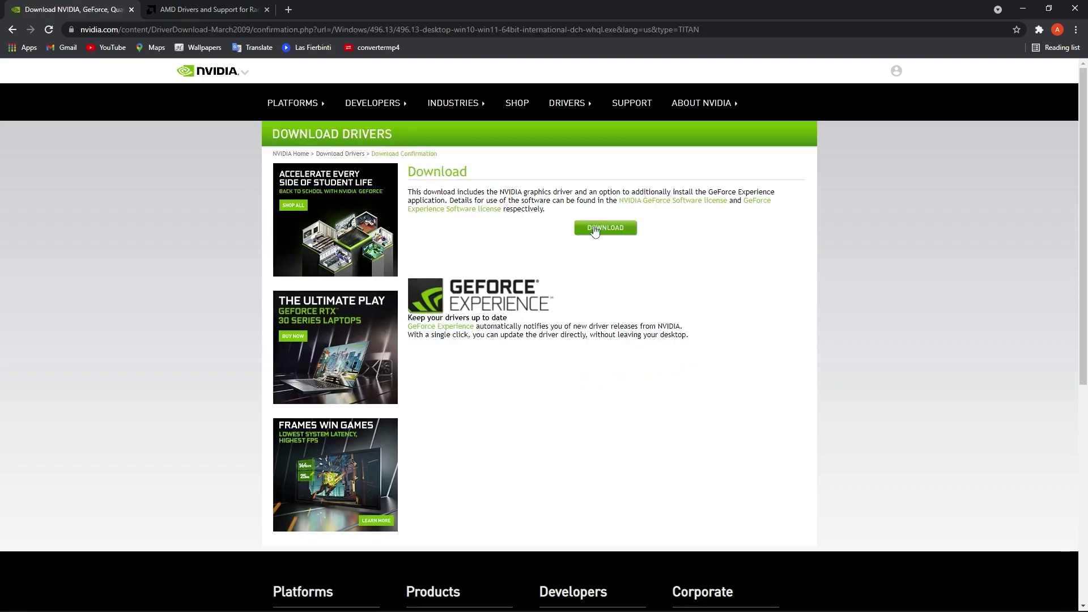
Step: Select Graphics > AMD Radeon 5300 Series > RX 5300 Series > AMD Radeon RX 5300
left_click(230, 11)
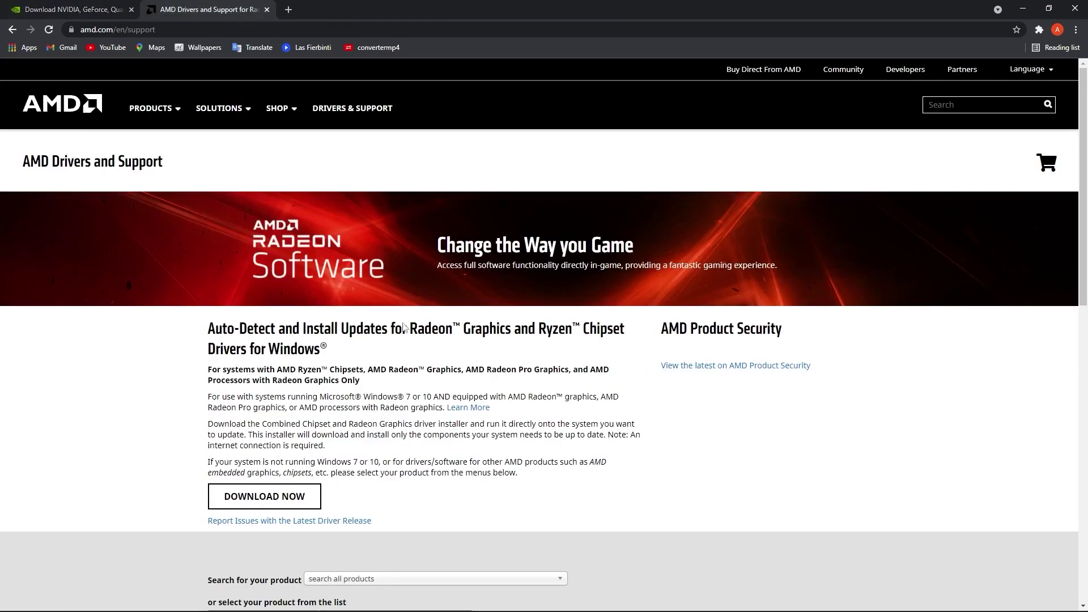
scroll(564, 337, "down", 6)
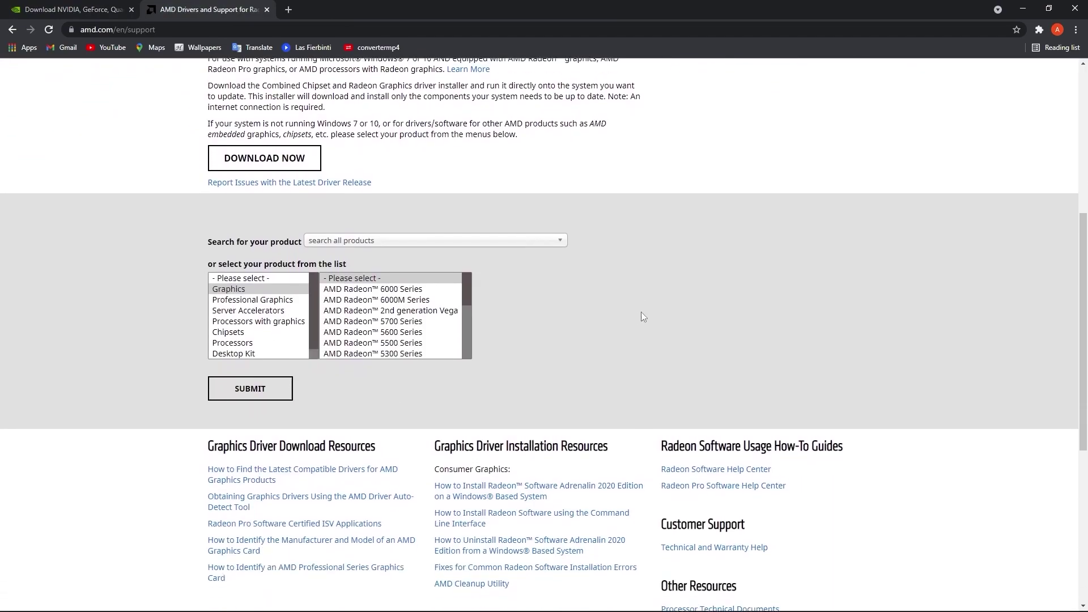
left_click(253, 292)
scroll(385, 311, "down", 1)
left_click(355, 323)
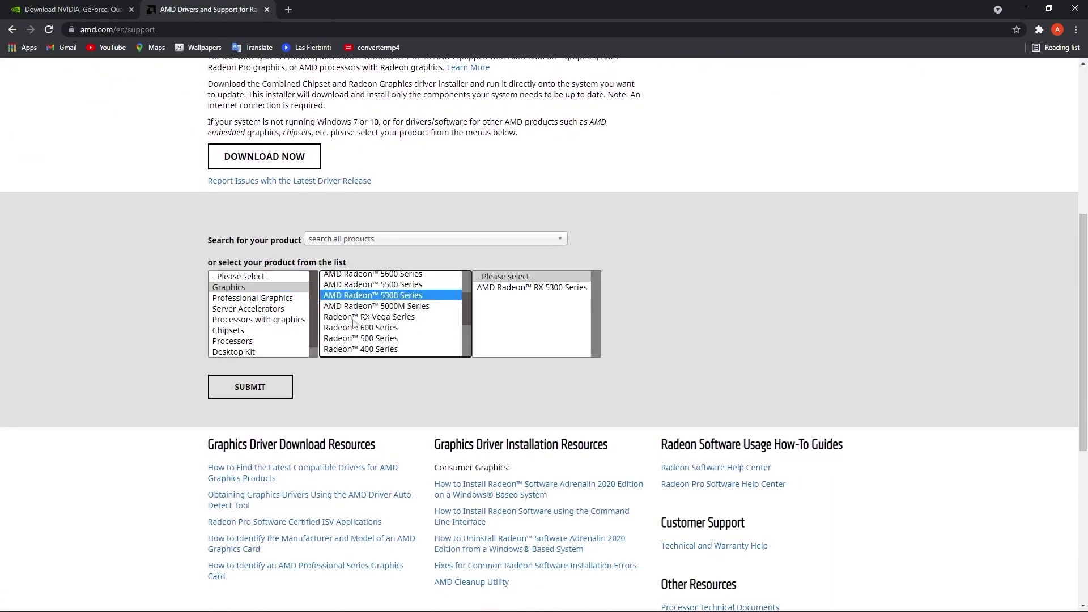
scroll(356, 323, "down", 3)
left_click(531, 287)
left_click(630, 288)
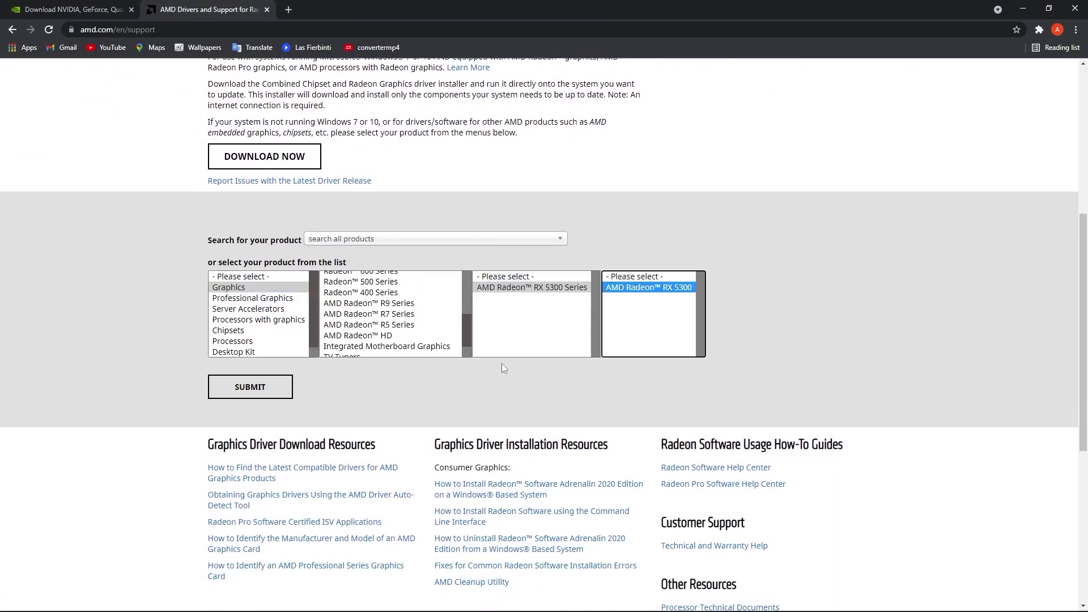